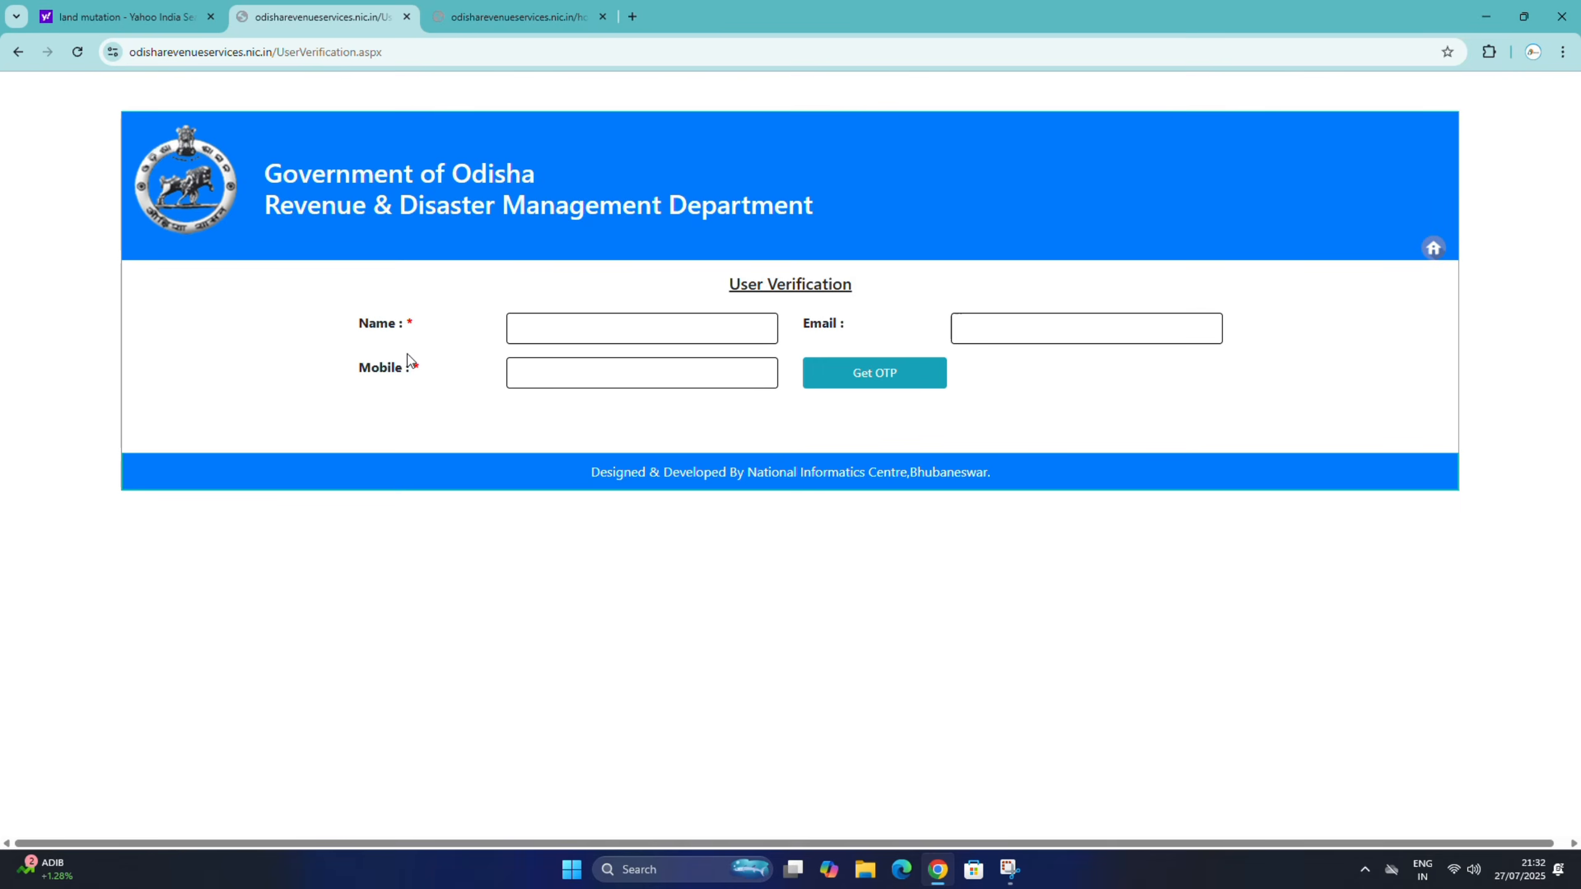
Step: Activate the Name field of the user verification form
{"action": "left_click", "coordinate": [636, 328]}
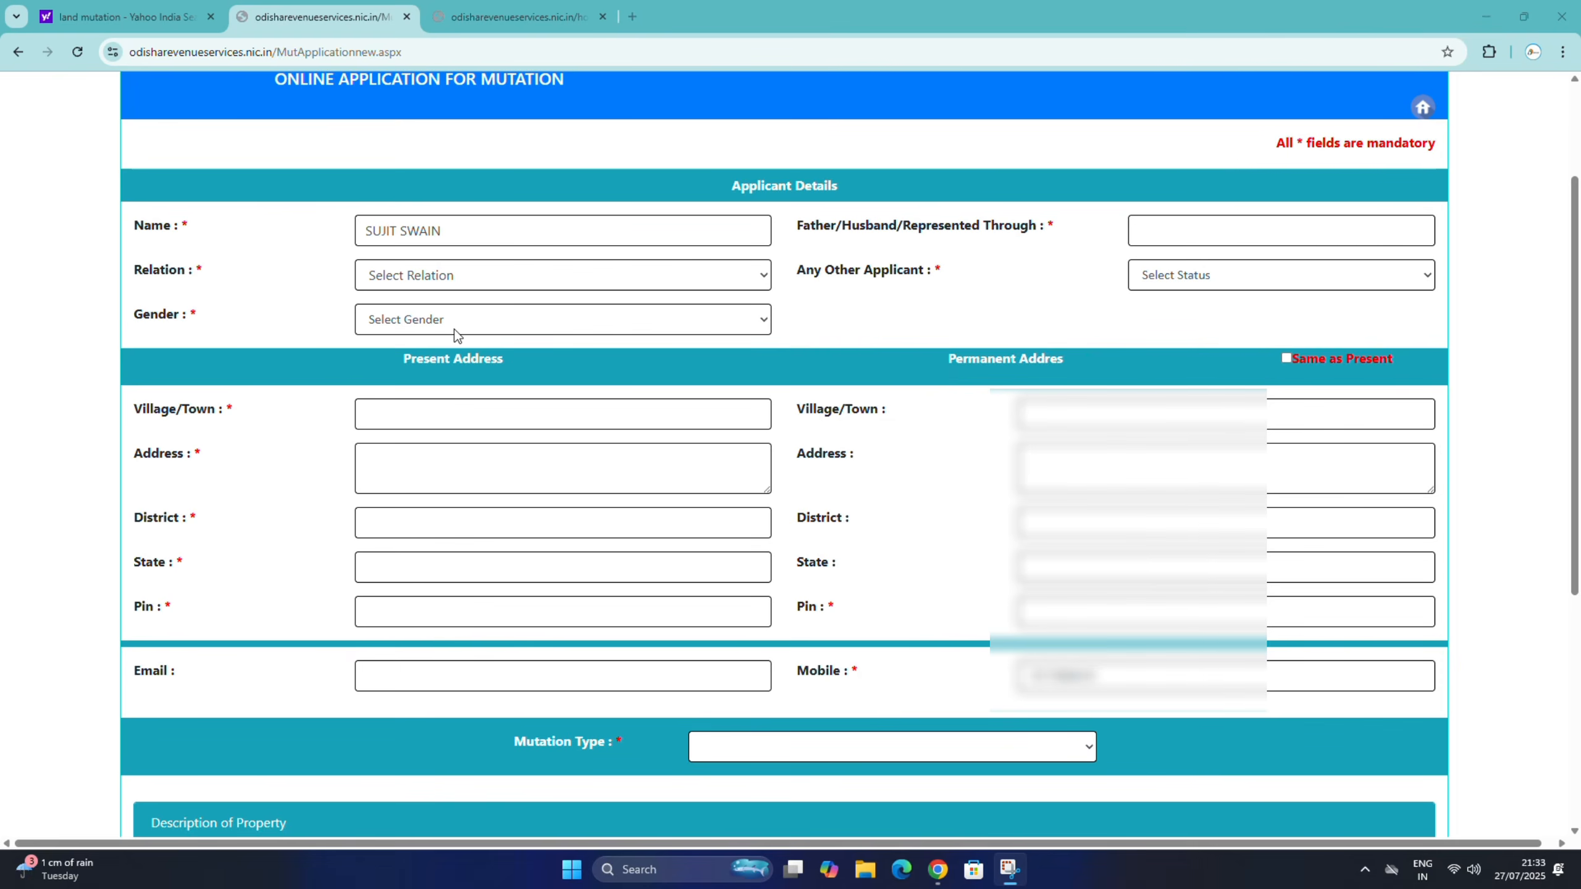
Step: Fill in the applicant details with relation Father, gender Male and Any Other Applicant set to Yes
{"action": "scroll", "coordinate": [700, 32], "scroll_direction": "up", "scroll_amount": 1}
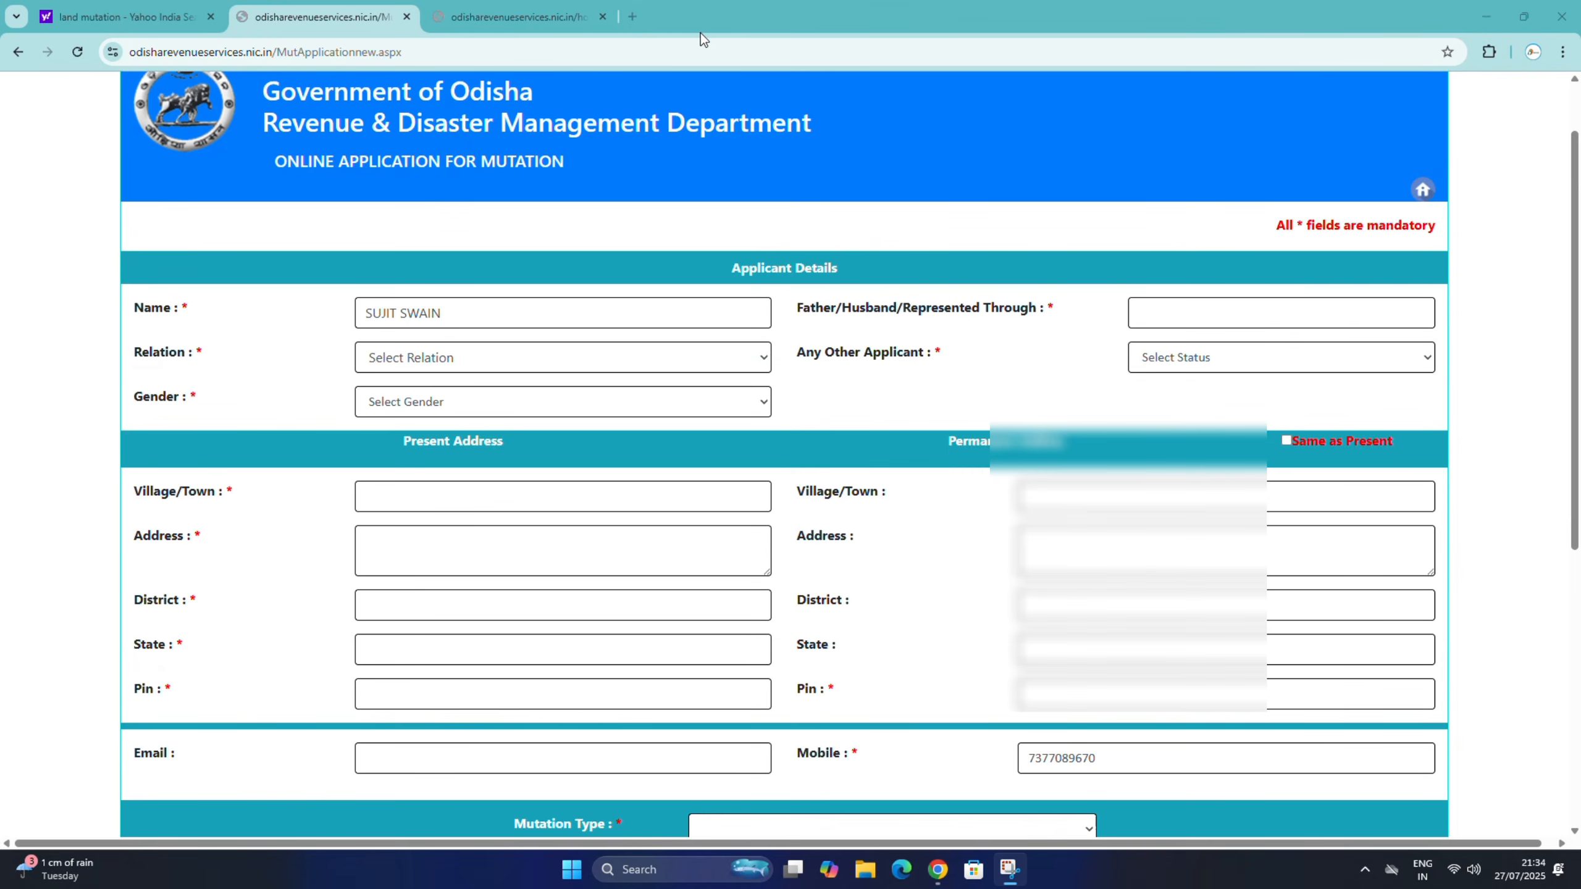
{"action": "scroll", "coordinate": [538, 286], "scroll_direction": "down", "scroll_amount": 3}
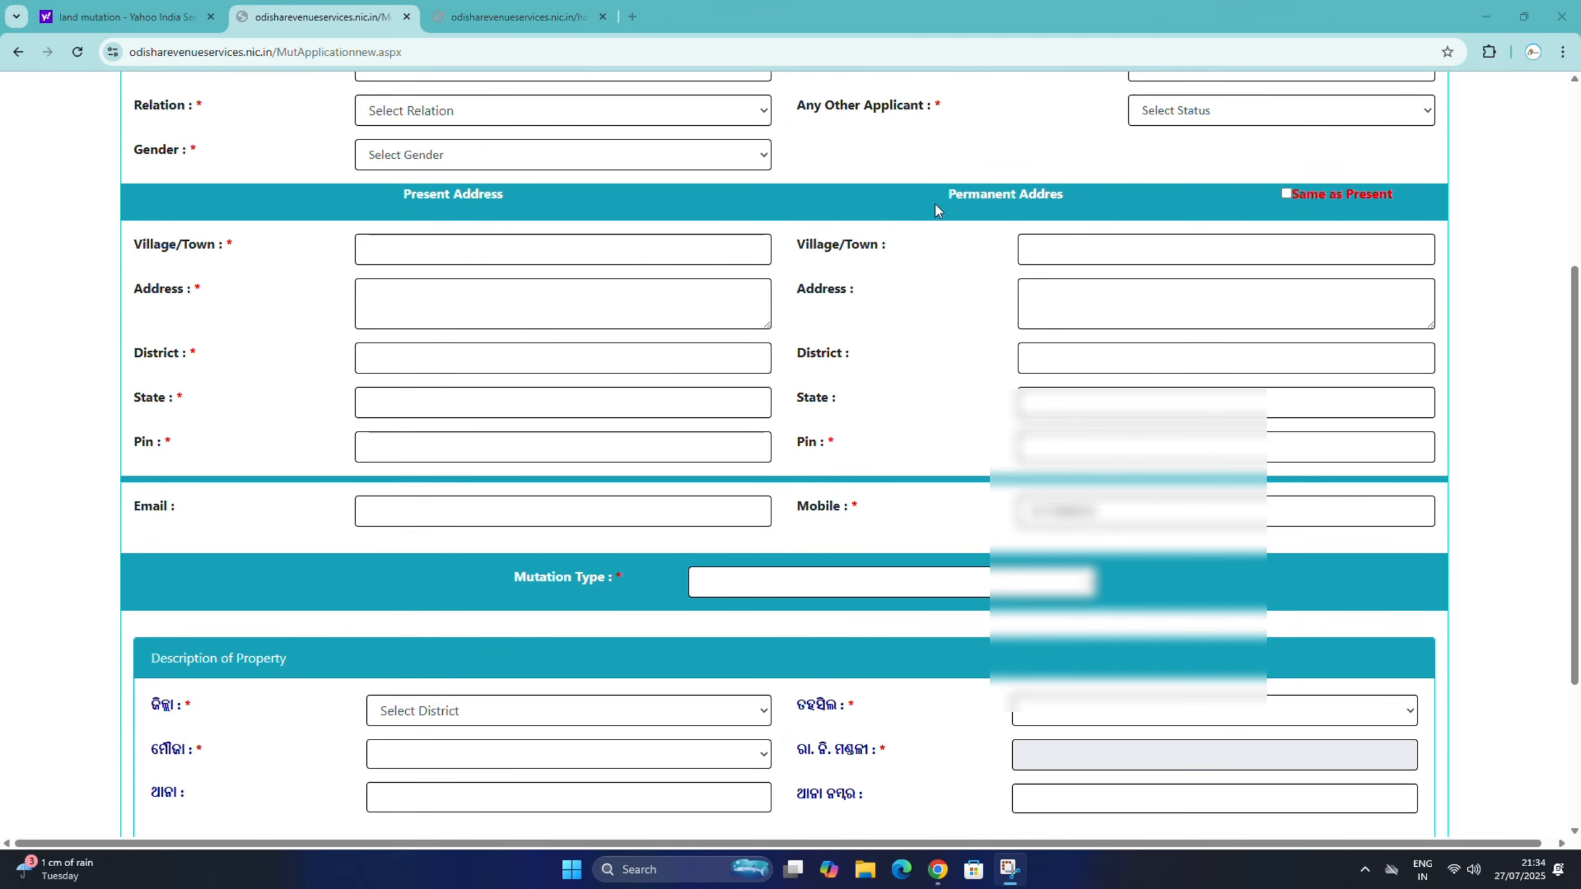
{"action": "scroll", "coordinate": [578, 247], "scroll_direction": "up", "scroll_amount": 3}
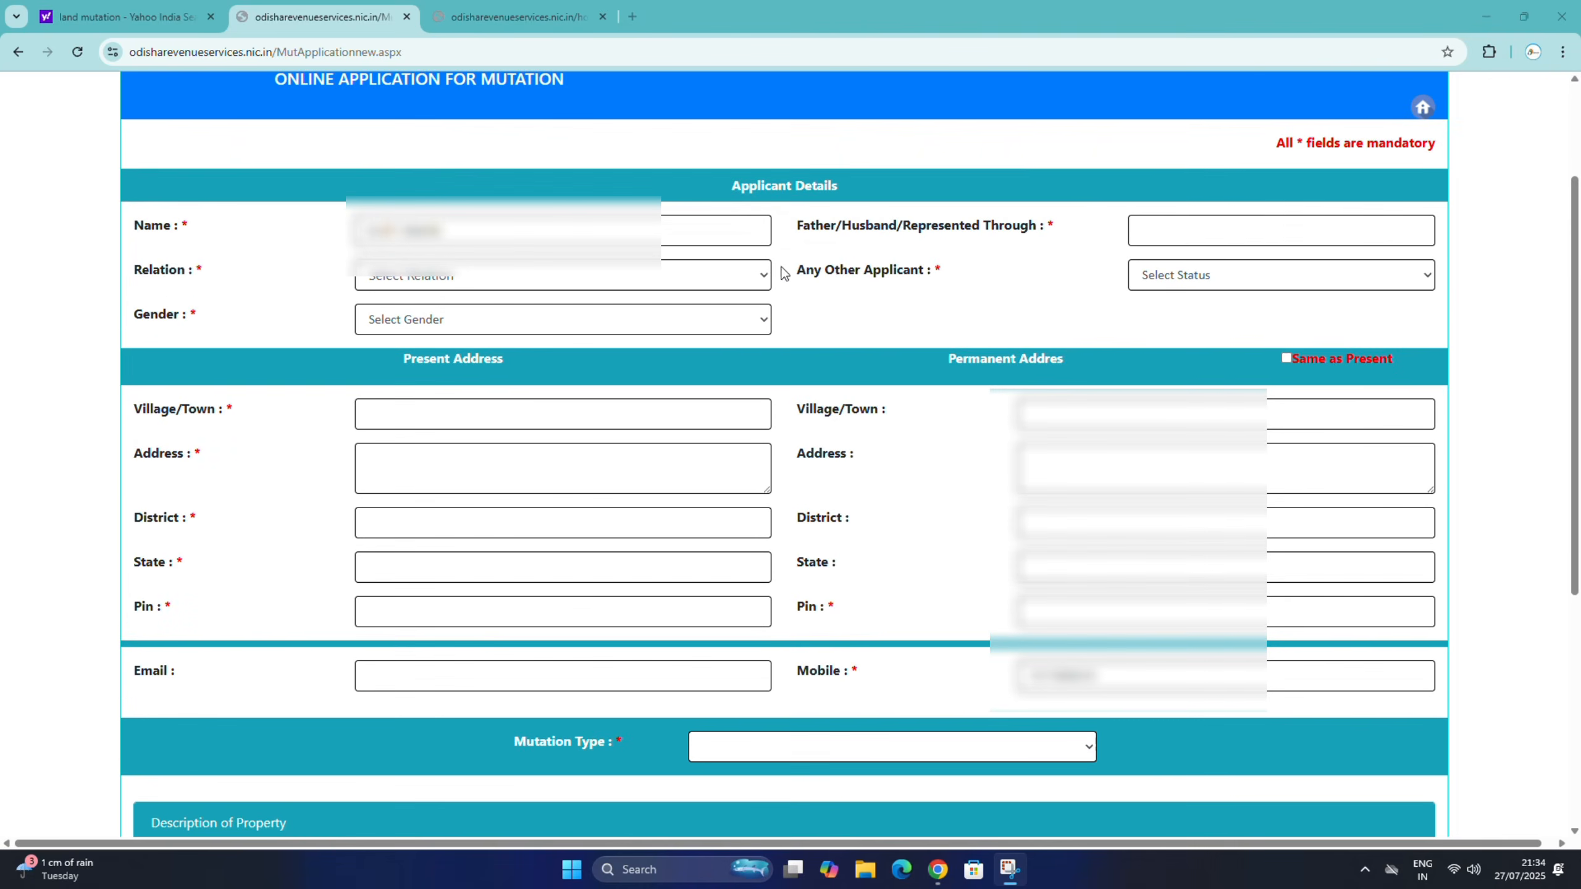
{"action": "left_click", "coordinate": [398, 279]}
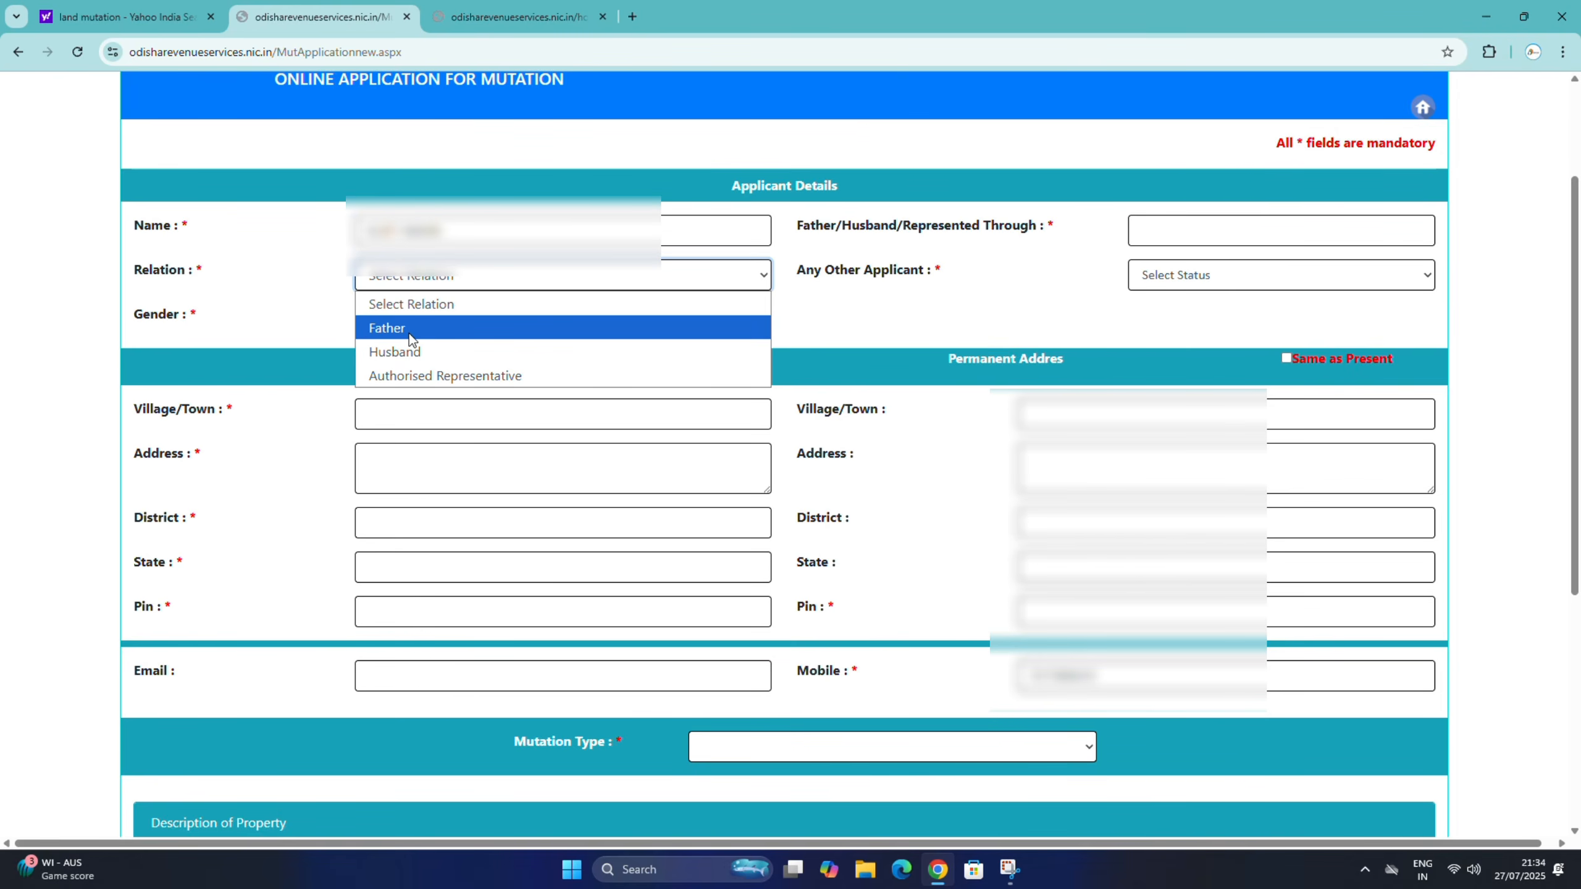
{"action": "left_click", "coordinate": [406, 328]}
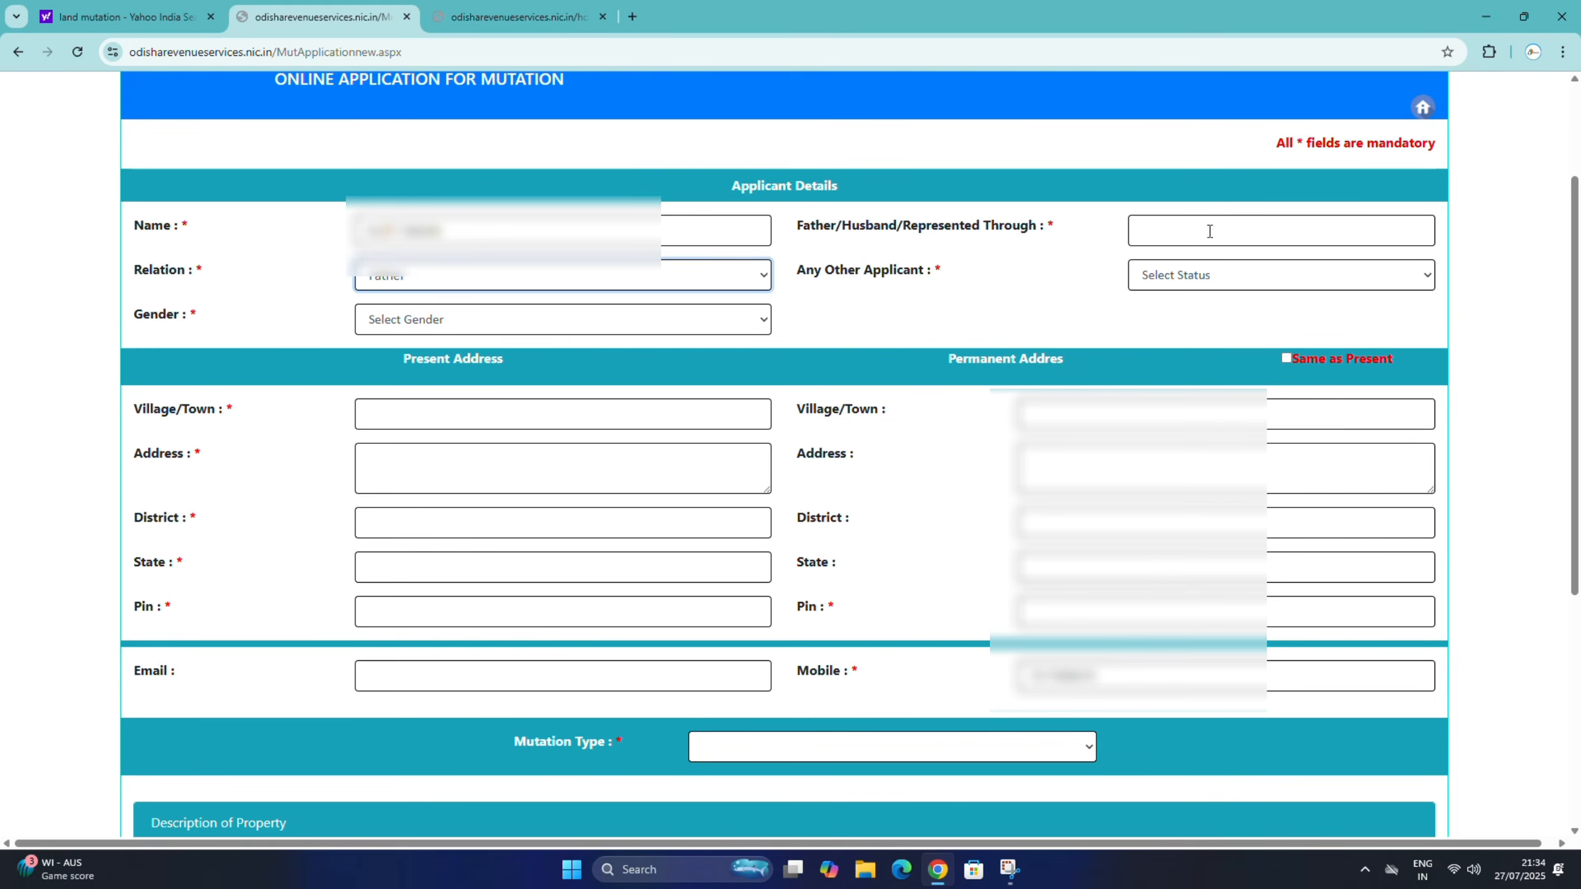
{"action": "left_click", "coordinate": [1165, 233]}
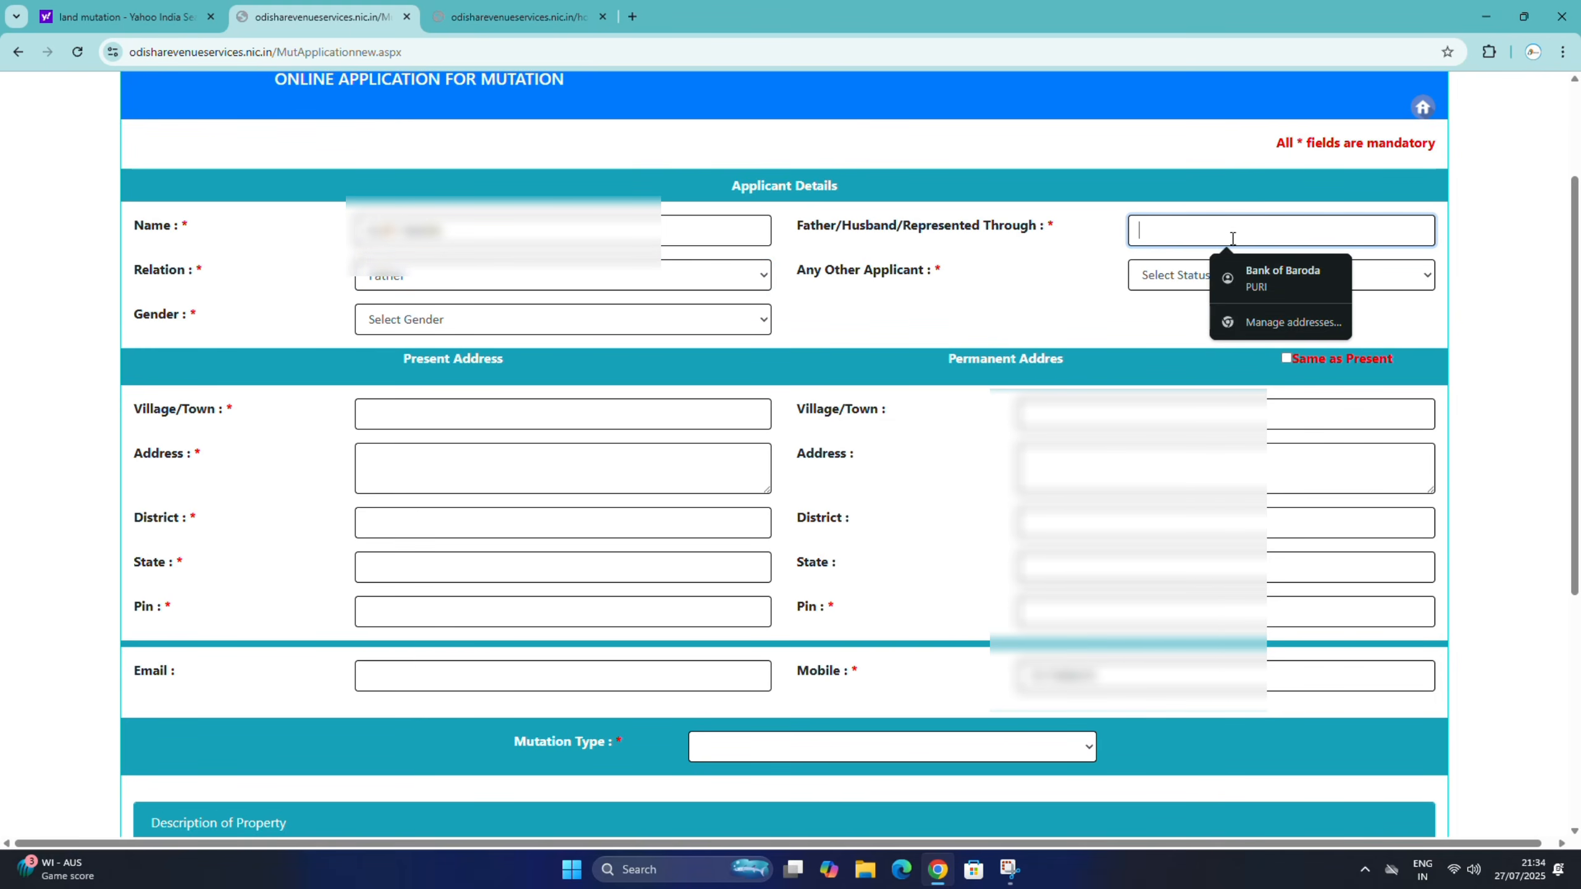
{"action": "left_click", "coordinate": [468, 321]}
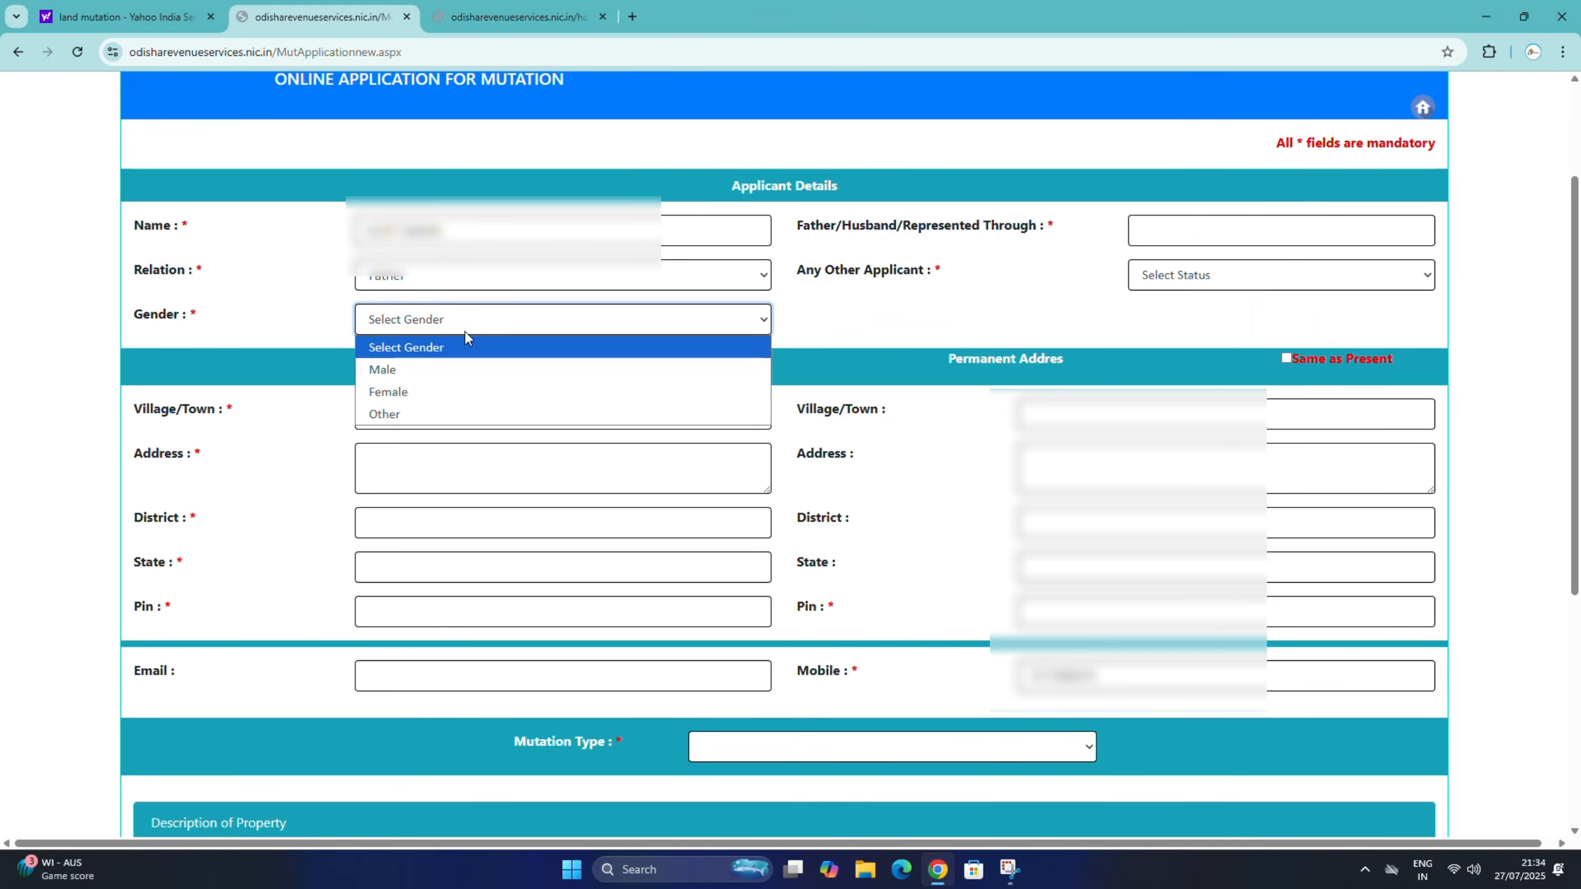
{"action": "left_click", "coordinate": [415, 371]}
{"action": "left_click", "coordinate": [1158, 274]}
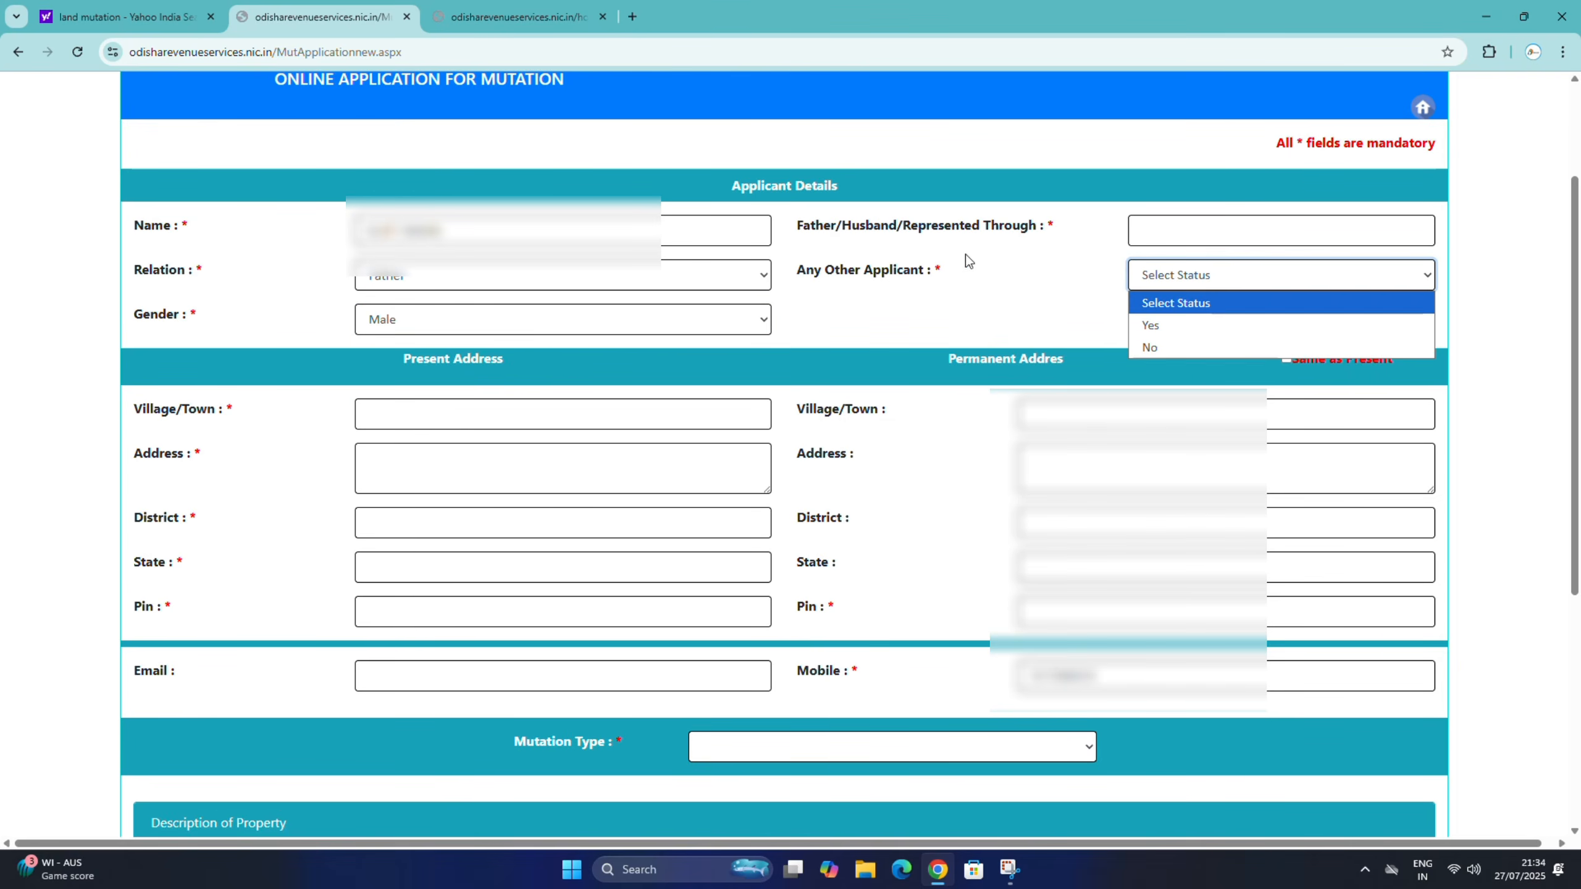
{"action": "left_click", "coordinate": [1183, 333]}
Step: Activate the Village/Town field of the present address
{"action": "scroll", "coordinate": [428, 342], "scroll_direction": "down", "scroll_amount": 1}
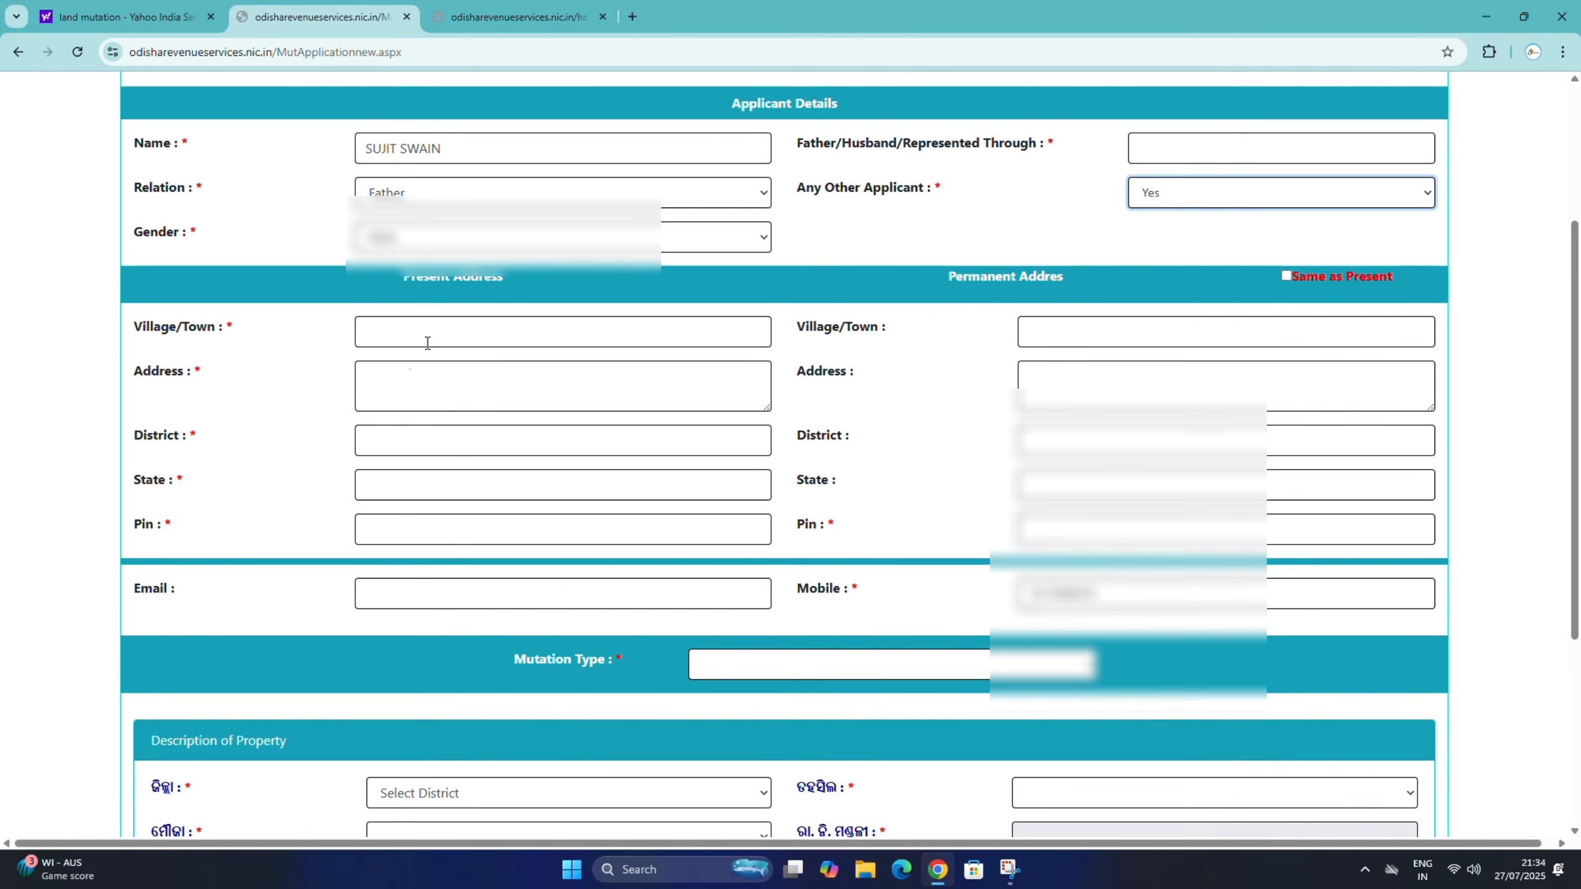
{"action": "left_click", "coordinate": [428, 341]}
Step: Set the mutation type to Sale Purchase to show its list of required documents
{"action": "scroll", "coordinate": [412, 299], "scroll_direction": "down", "scroll_amount": 1}
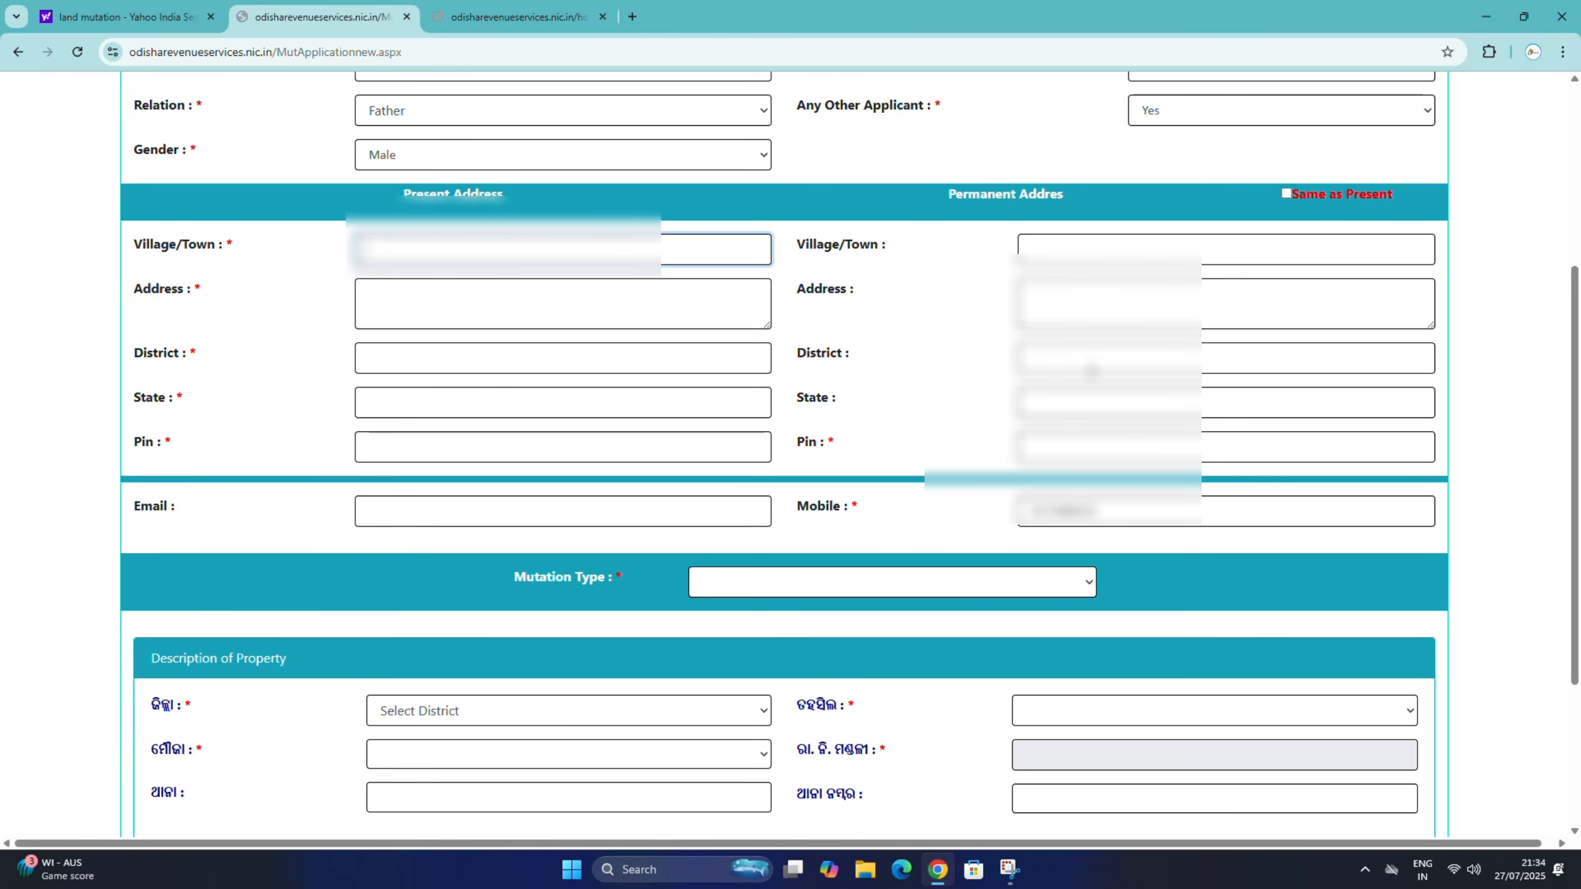
{"action": "scroll", "coordinate": [700, 444], "scroll_direction": "down", "scroll_amount": 3}
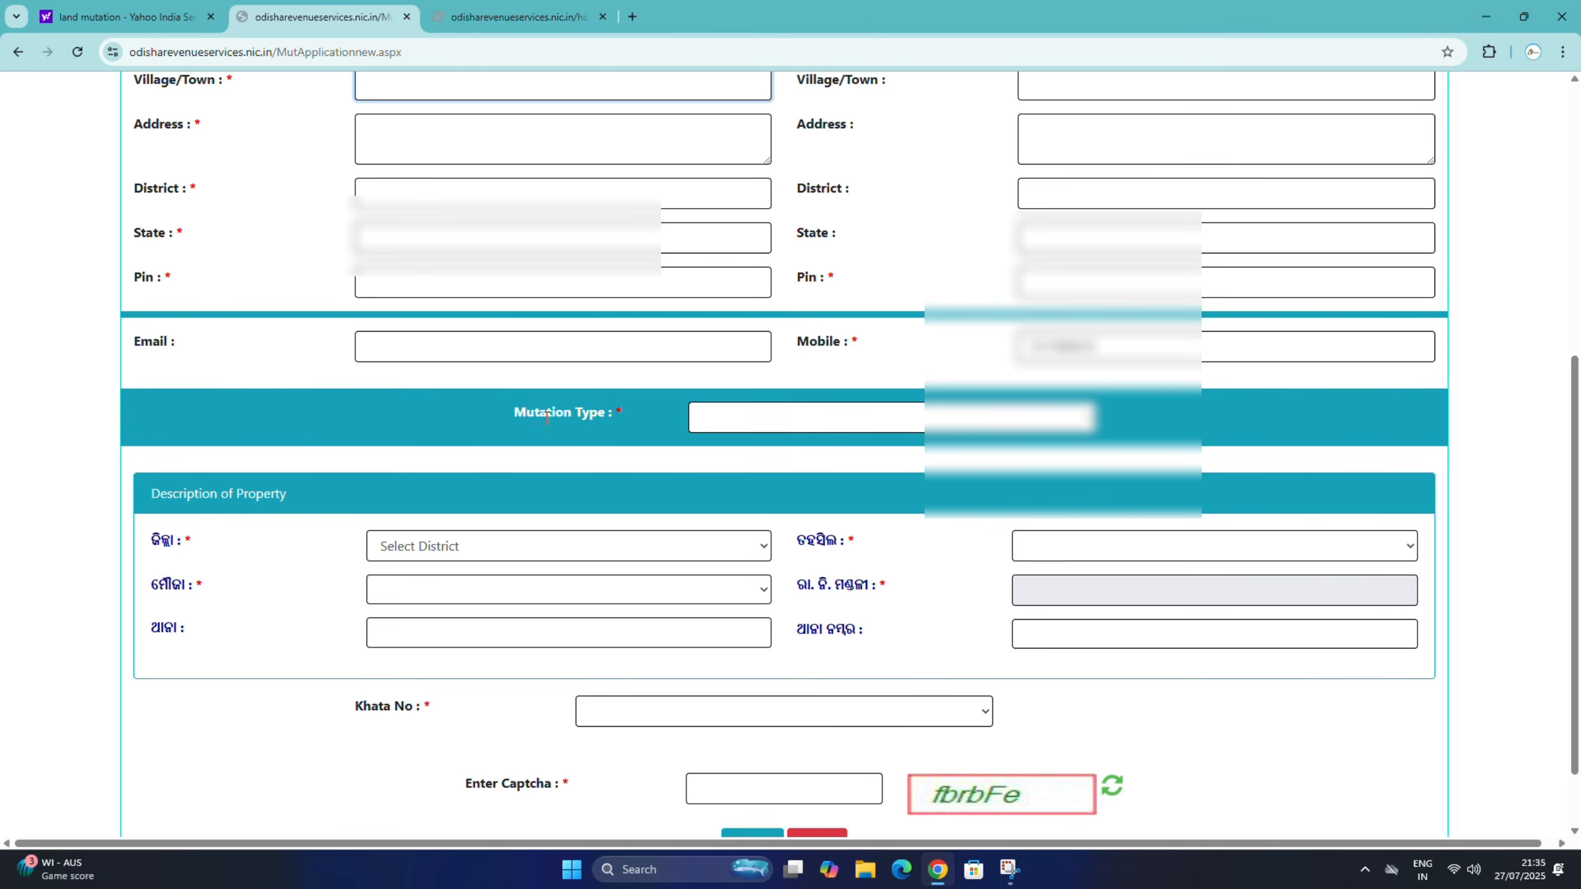
{"action": "left_click", "coordinate": [792, 426]}
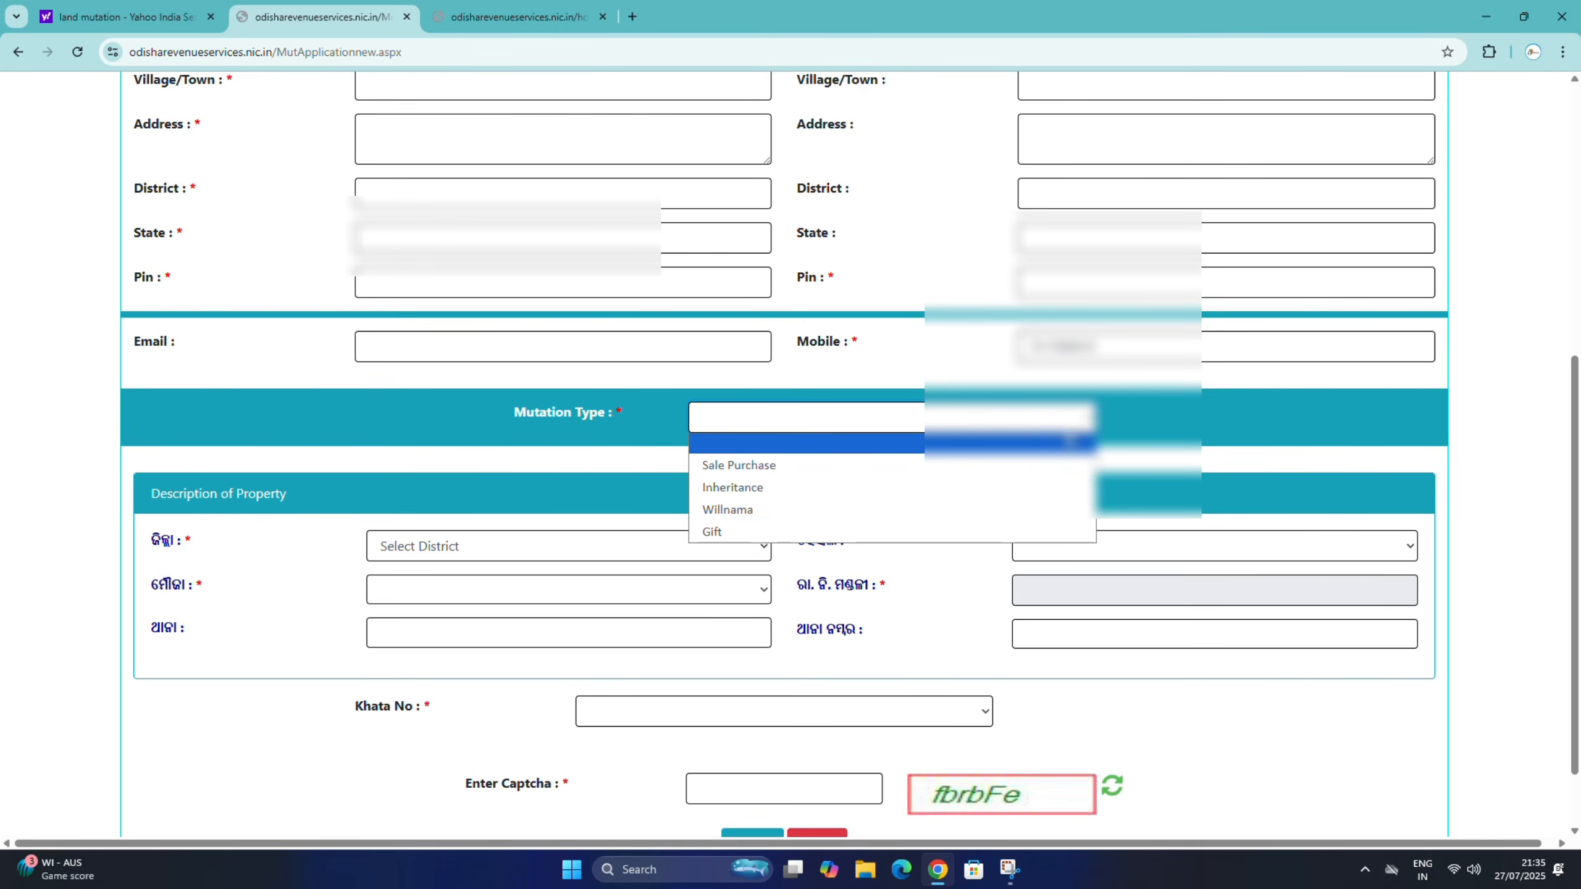
{"action": "left_click", "coordinate": [801, 471]}
Step: Set the mutation type to Inheritance and mark the Death Certificate and Legal Heir Certificate as documents to be submitted
{"action": "left_click", "coordinate": [756, 416]}
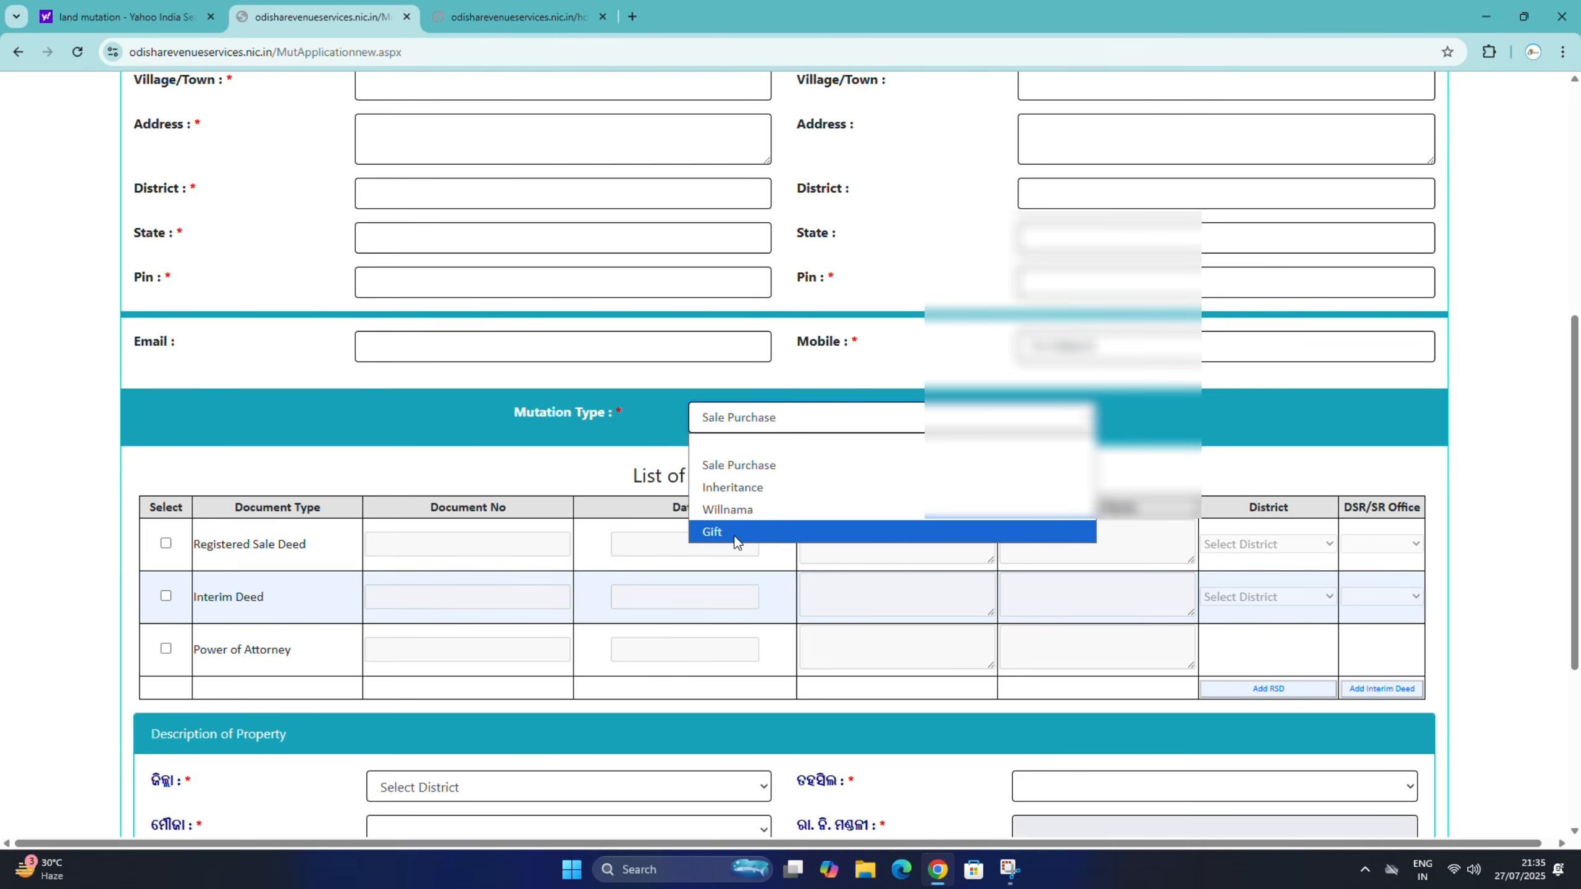
{"action": "left_click", "coordinate": [749, 488]}
{"action": "scroll", "coordinate": [272, 519], "scroll_direction": "down", "scroll_amount": 1}
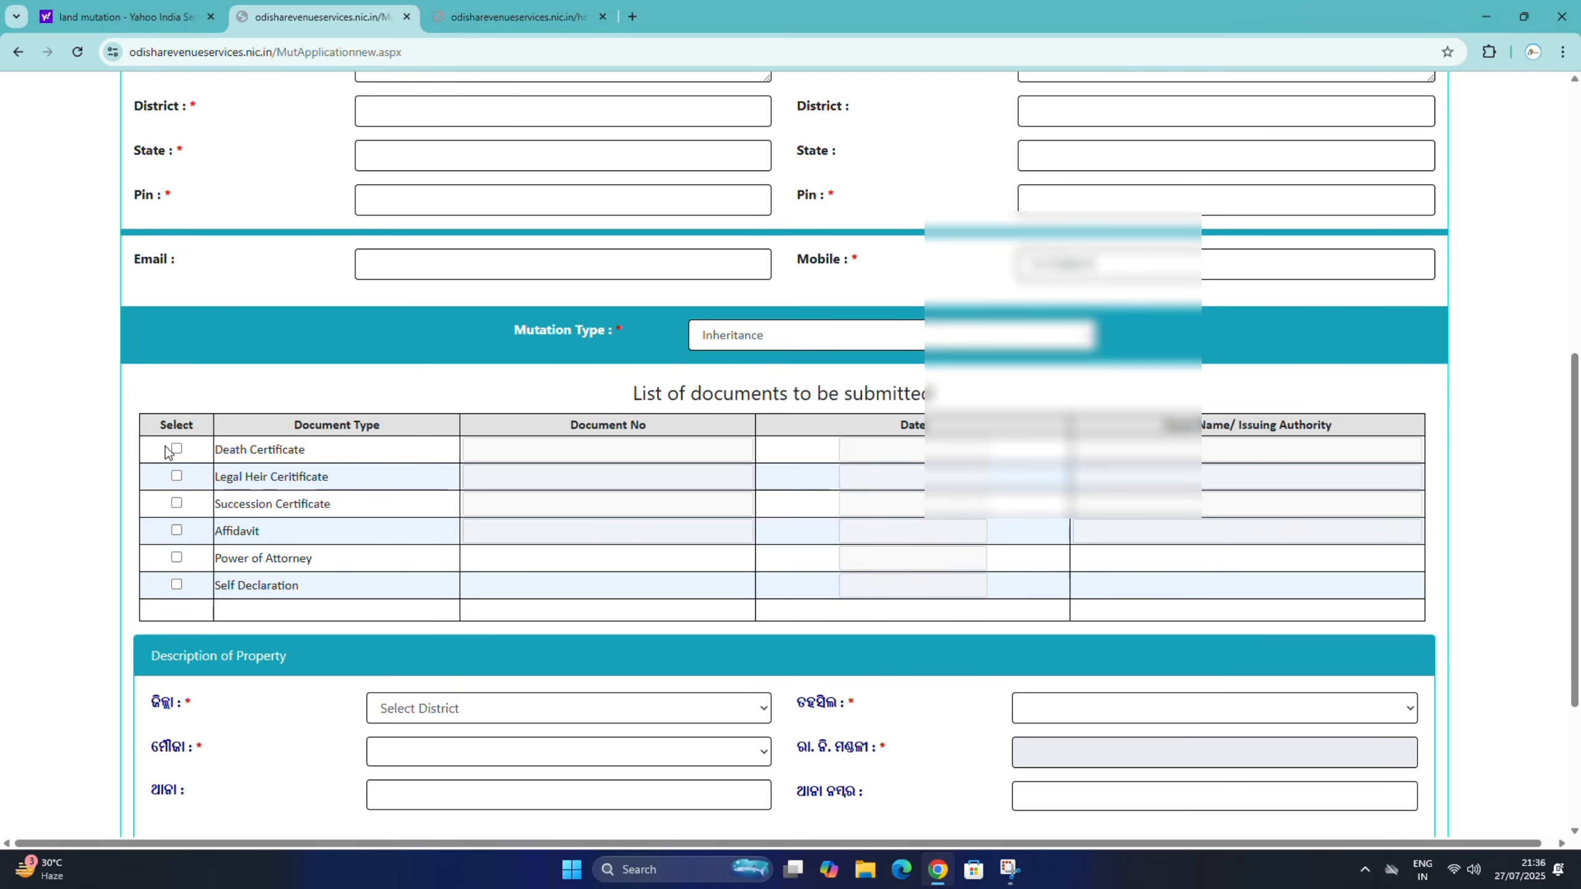
{"action": "left_click", "coordinate": [177, 476]}
{"action": "left_click", "coordinate": [176, 448]}
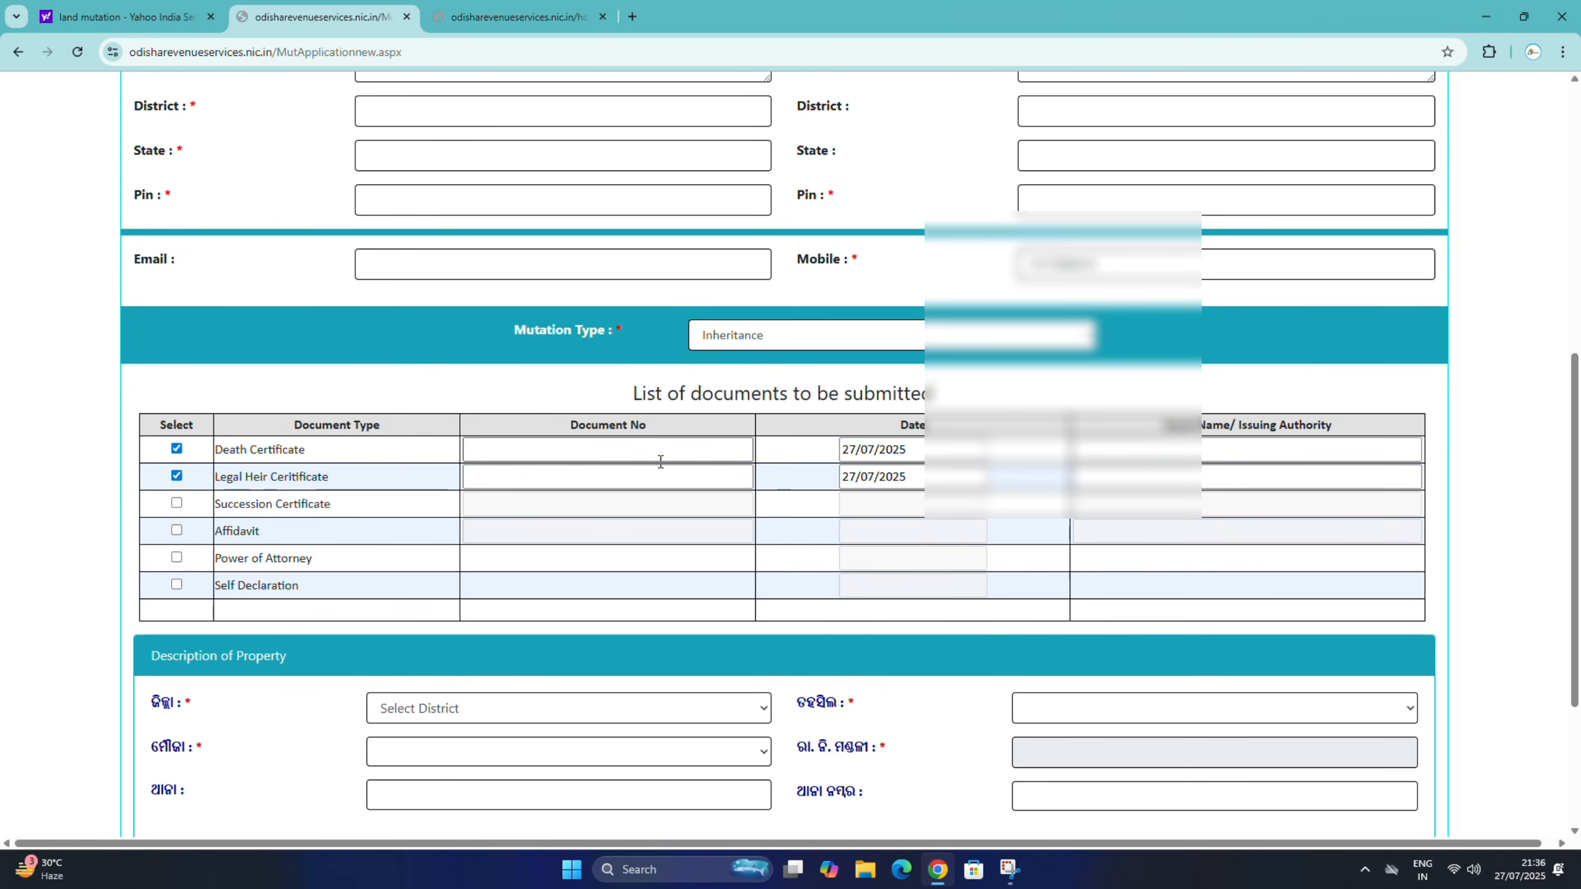
Step: Open the Khata No choices below the property description
{"action": "scroll", "coordinate": [469, 441], "scroll_direction": "down", "scroll_amount": 3}
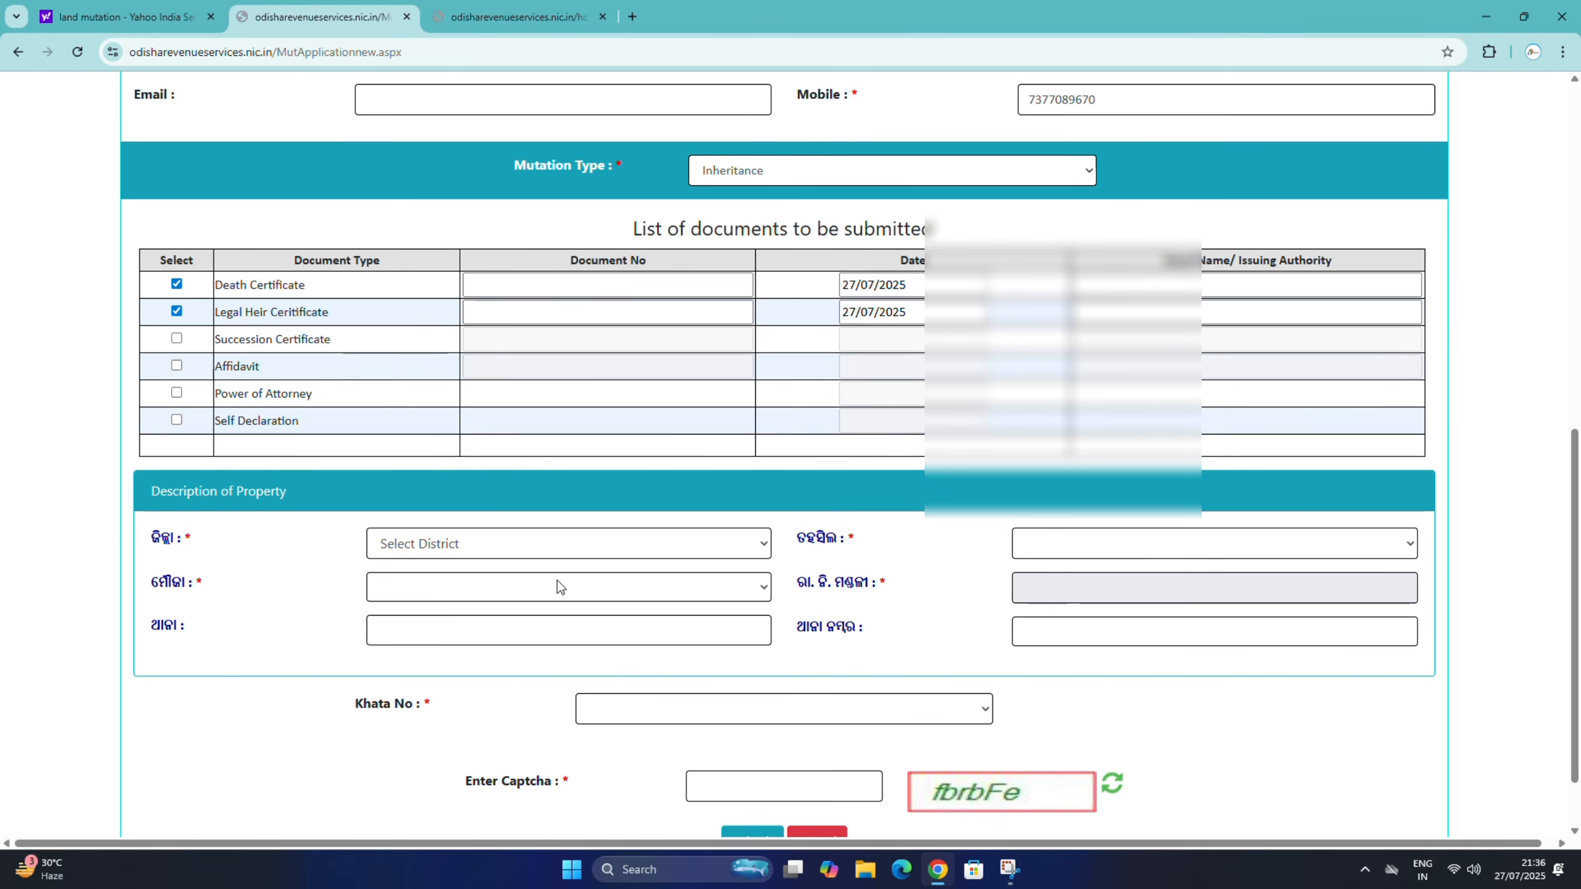
{"action": "scroll", "coordinate": [548, 598], "scroll_direction": "down", "scroll_amount": 1}
{"action": "left_click", "coordinate": [696, 625]}
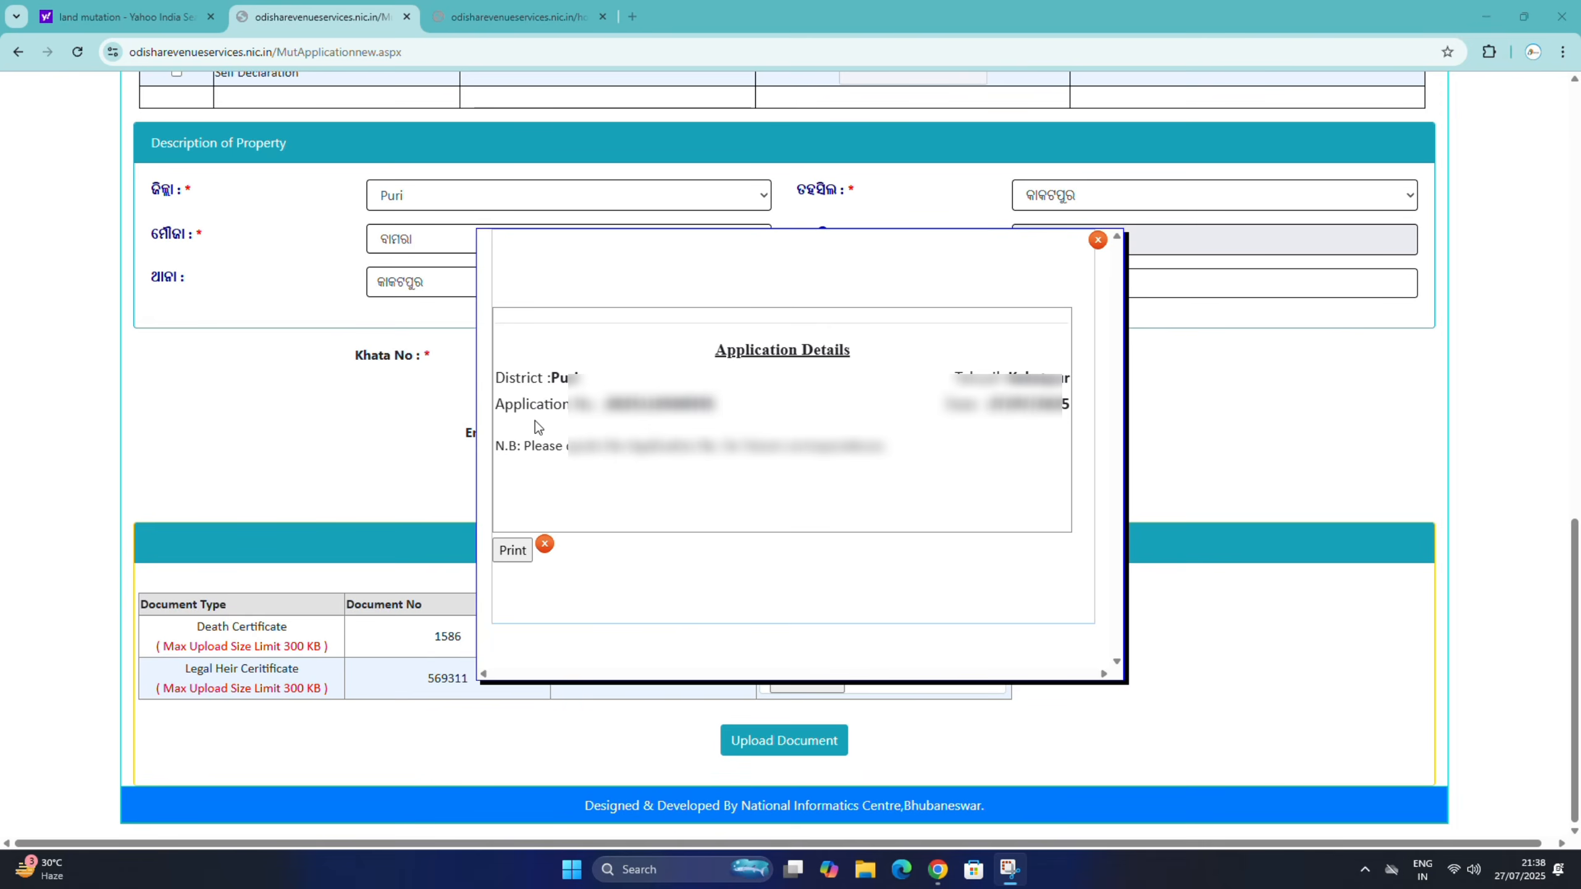
Step: Print the application details to a PDF named download in the Downloads folder, replacing the existing file
{"action": "left_click", "coordinate": [507, 552]}
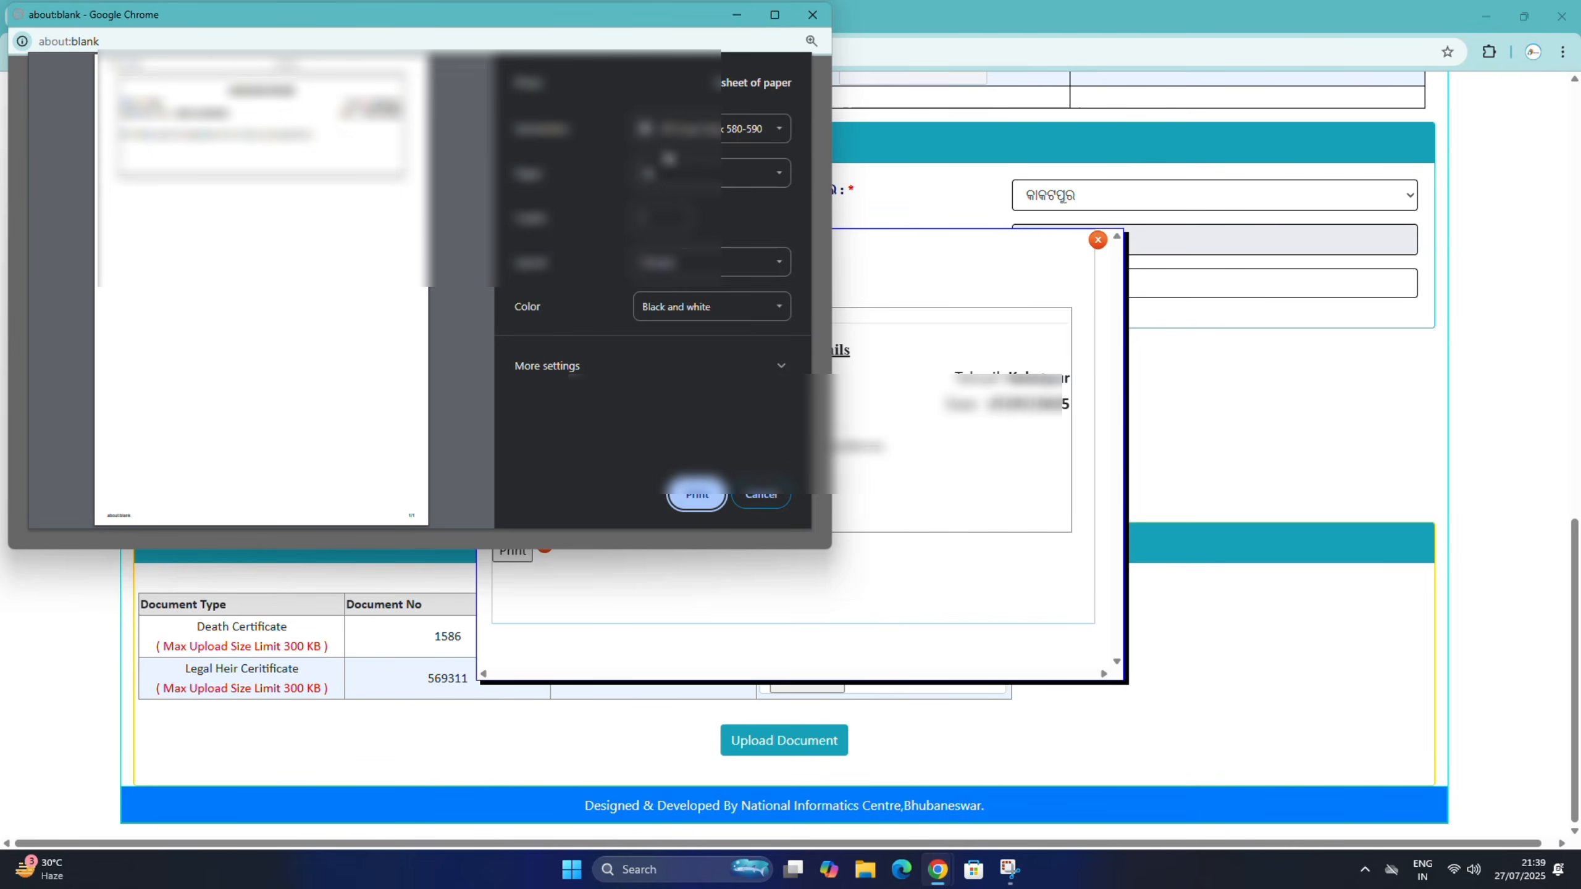
{"action": "left_click", "coordinate": [700, 129]}
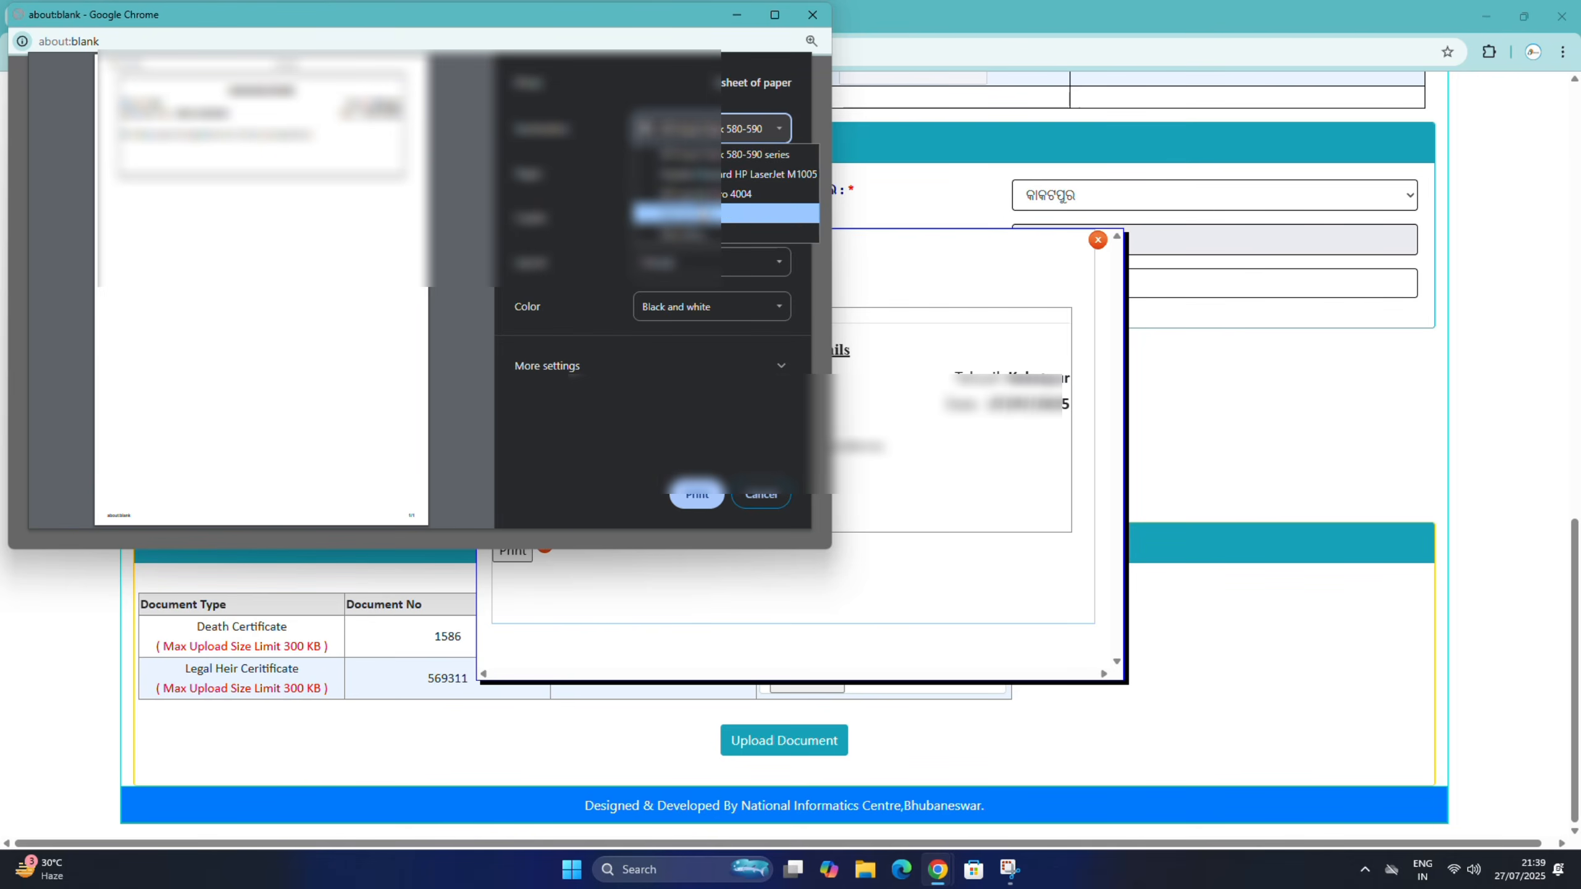
{"action": "left_click", "coordinate": [725, 213]}
{"action": "left_click", "coordinate": [696, 494]}
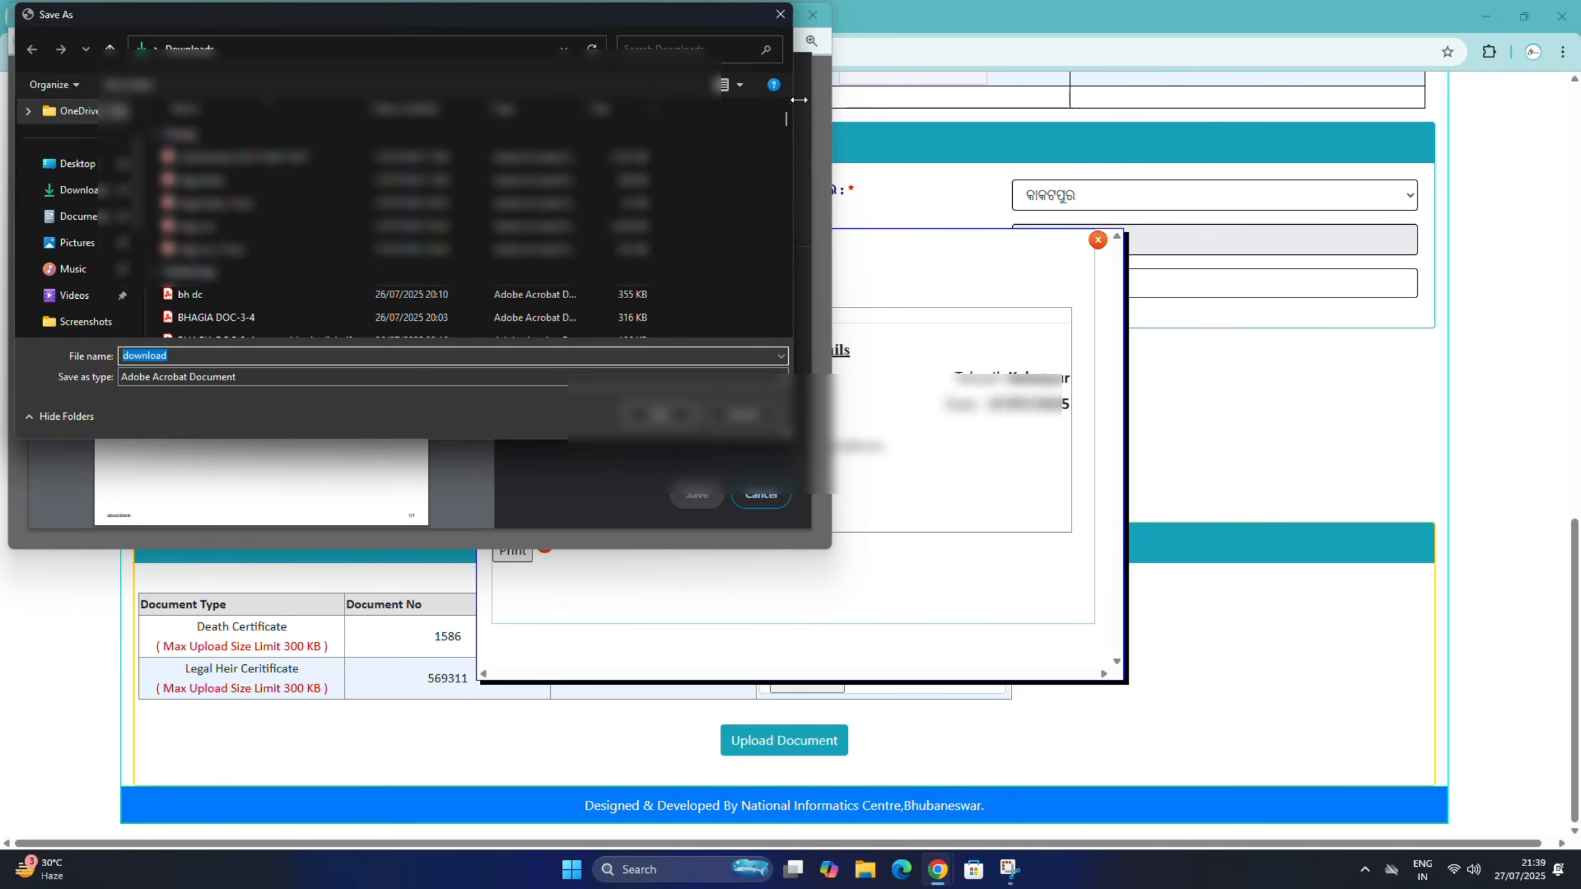
{"action": "left_click", "coordinate": [661, 415]}
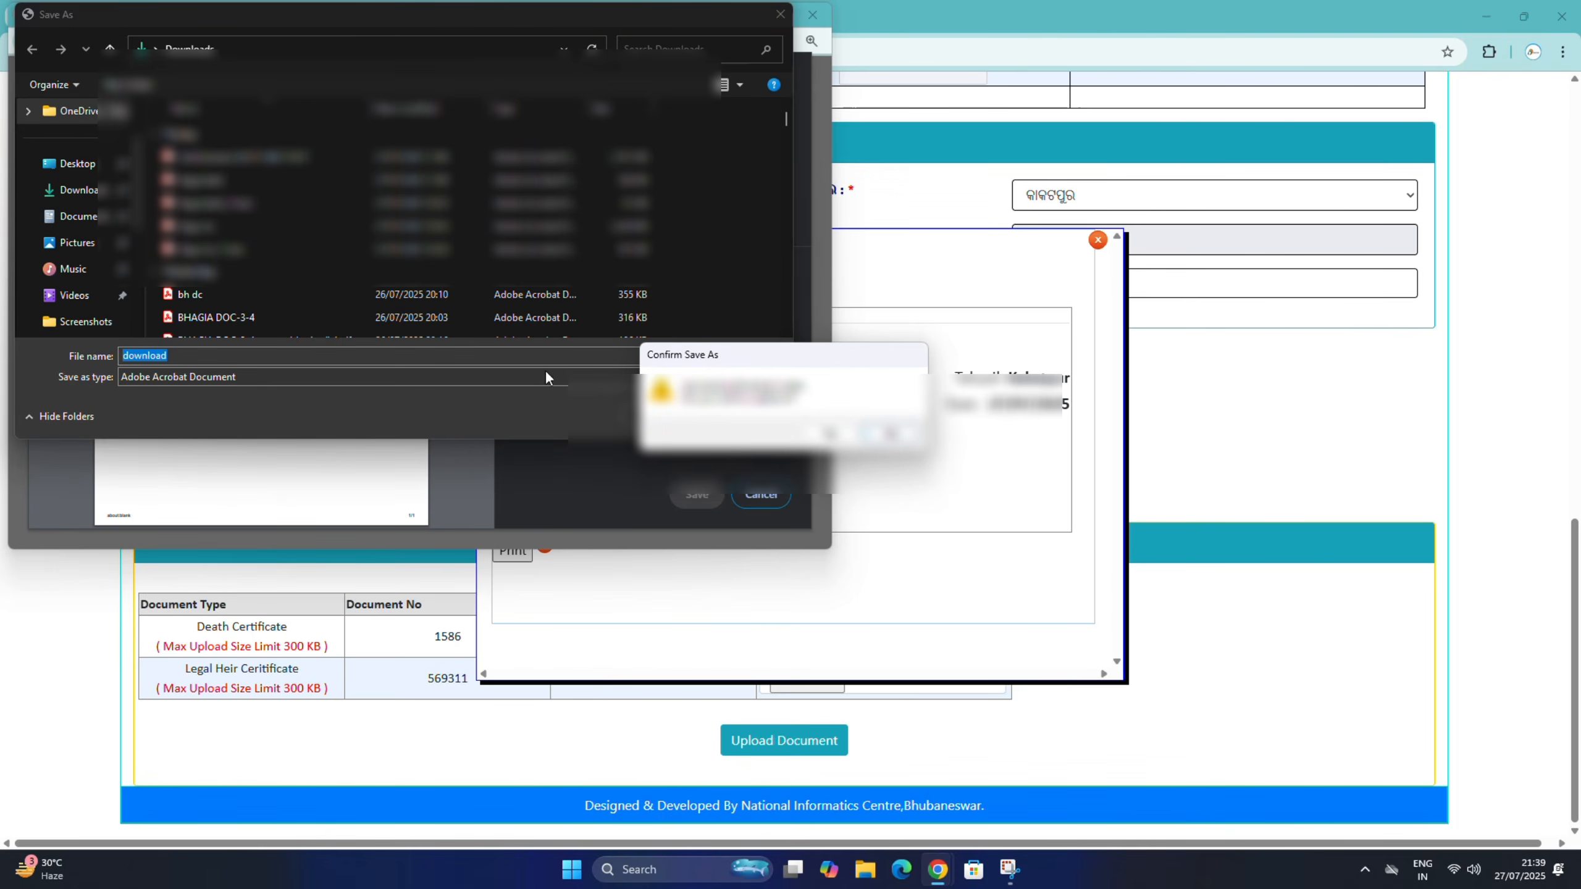
{"action": "left_click", "coordinate": [832, 436]}
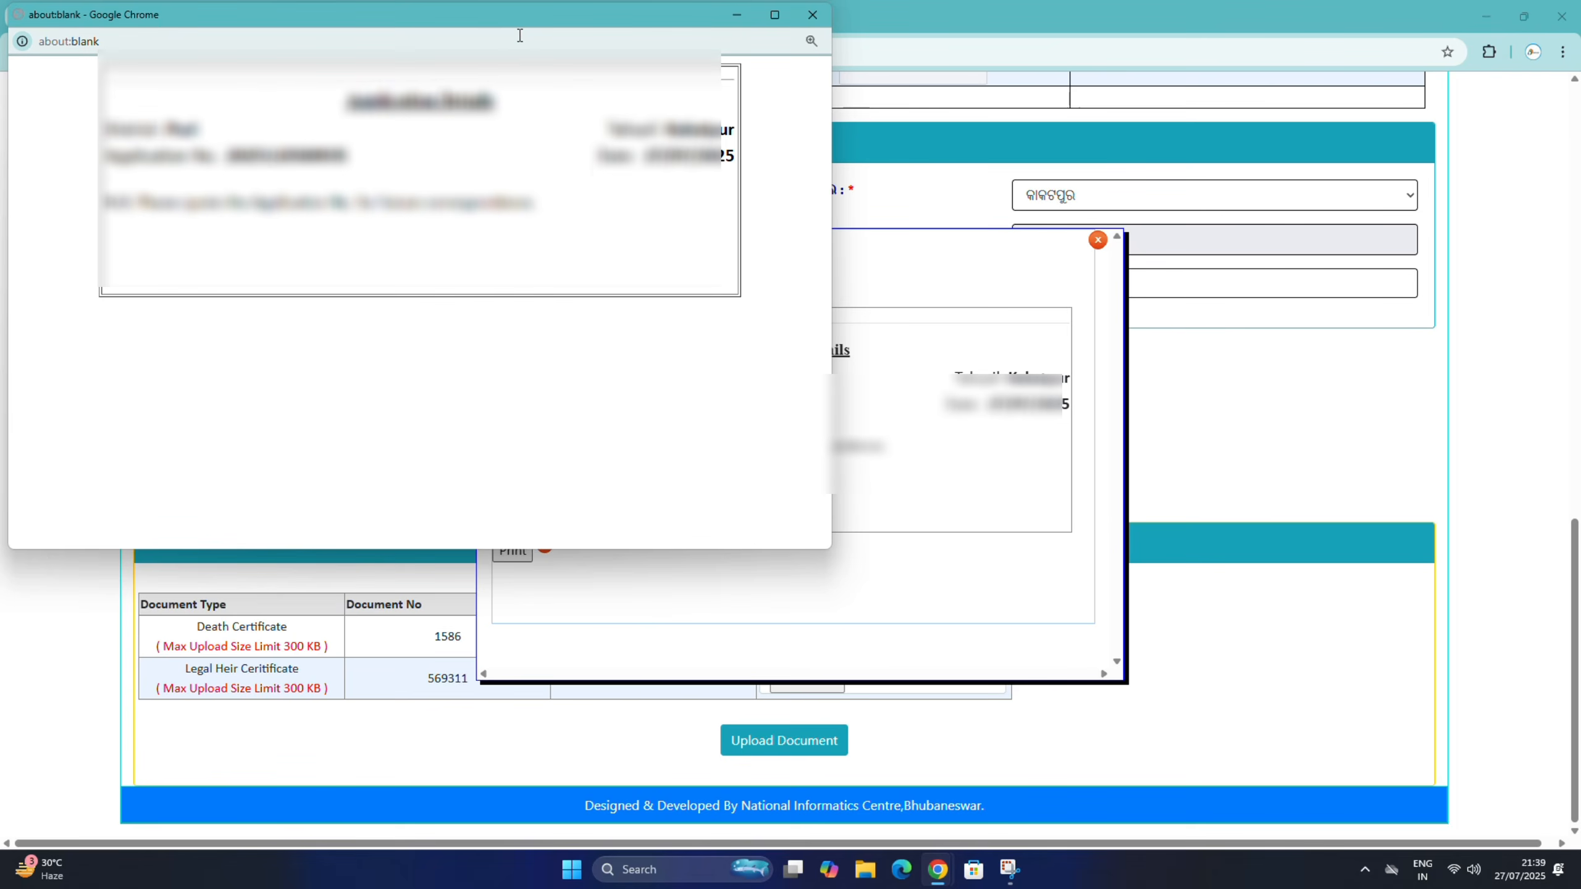
Step: Close the print window and the Application Details dialog
{"action": "key", "text": "ctrl+a"}
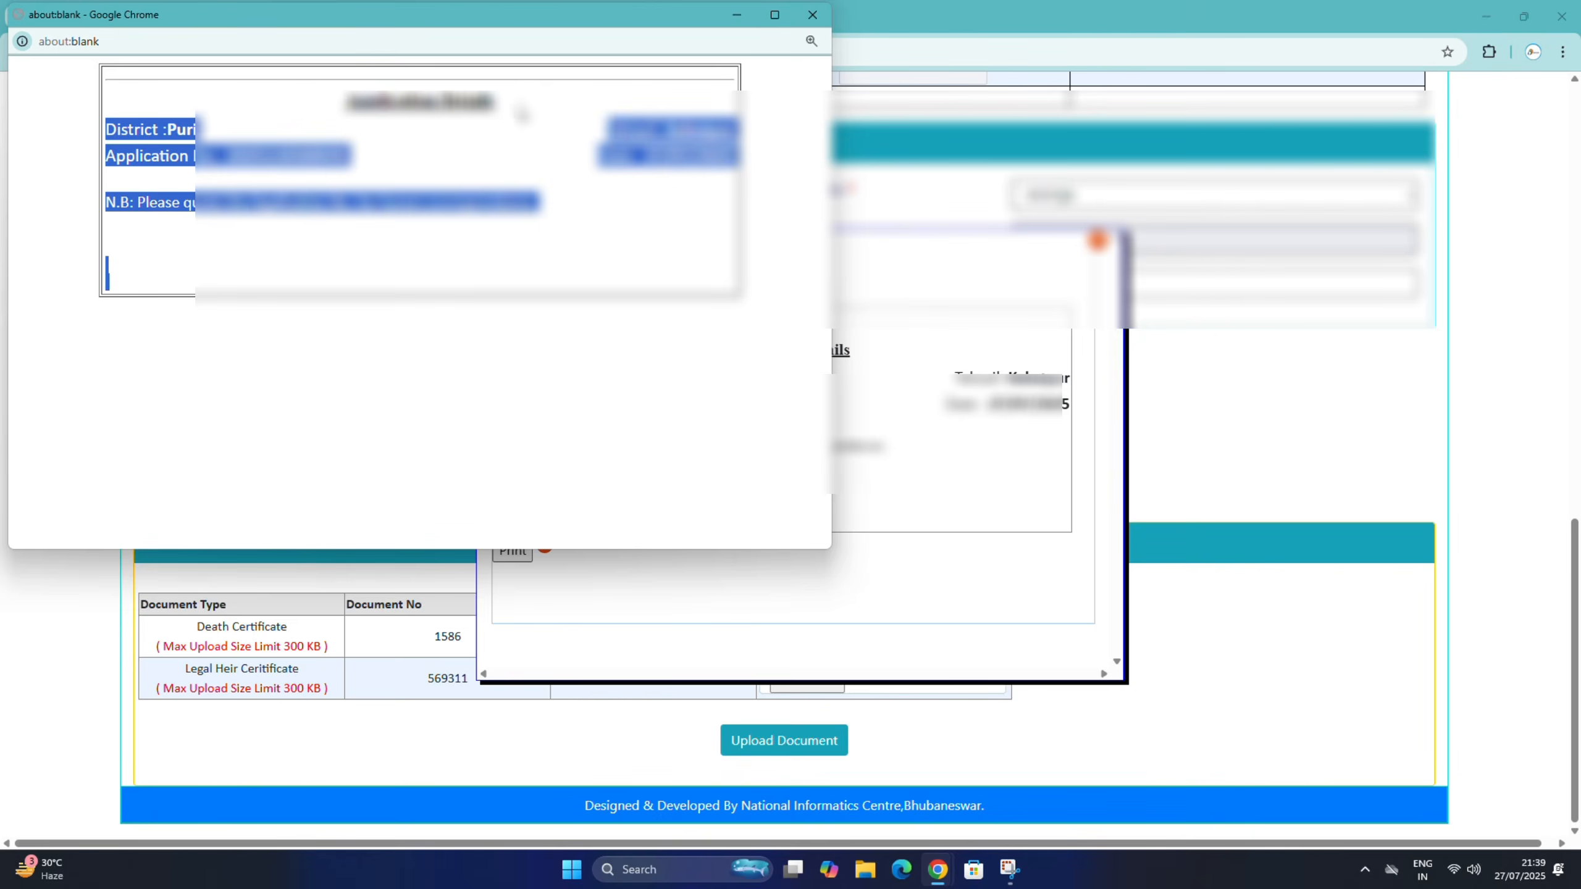
{"action": "left_click", "coordinate": [523, 47]}
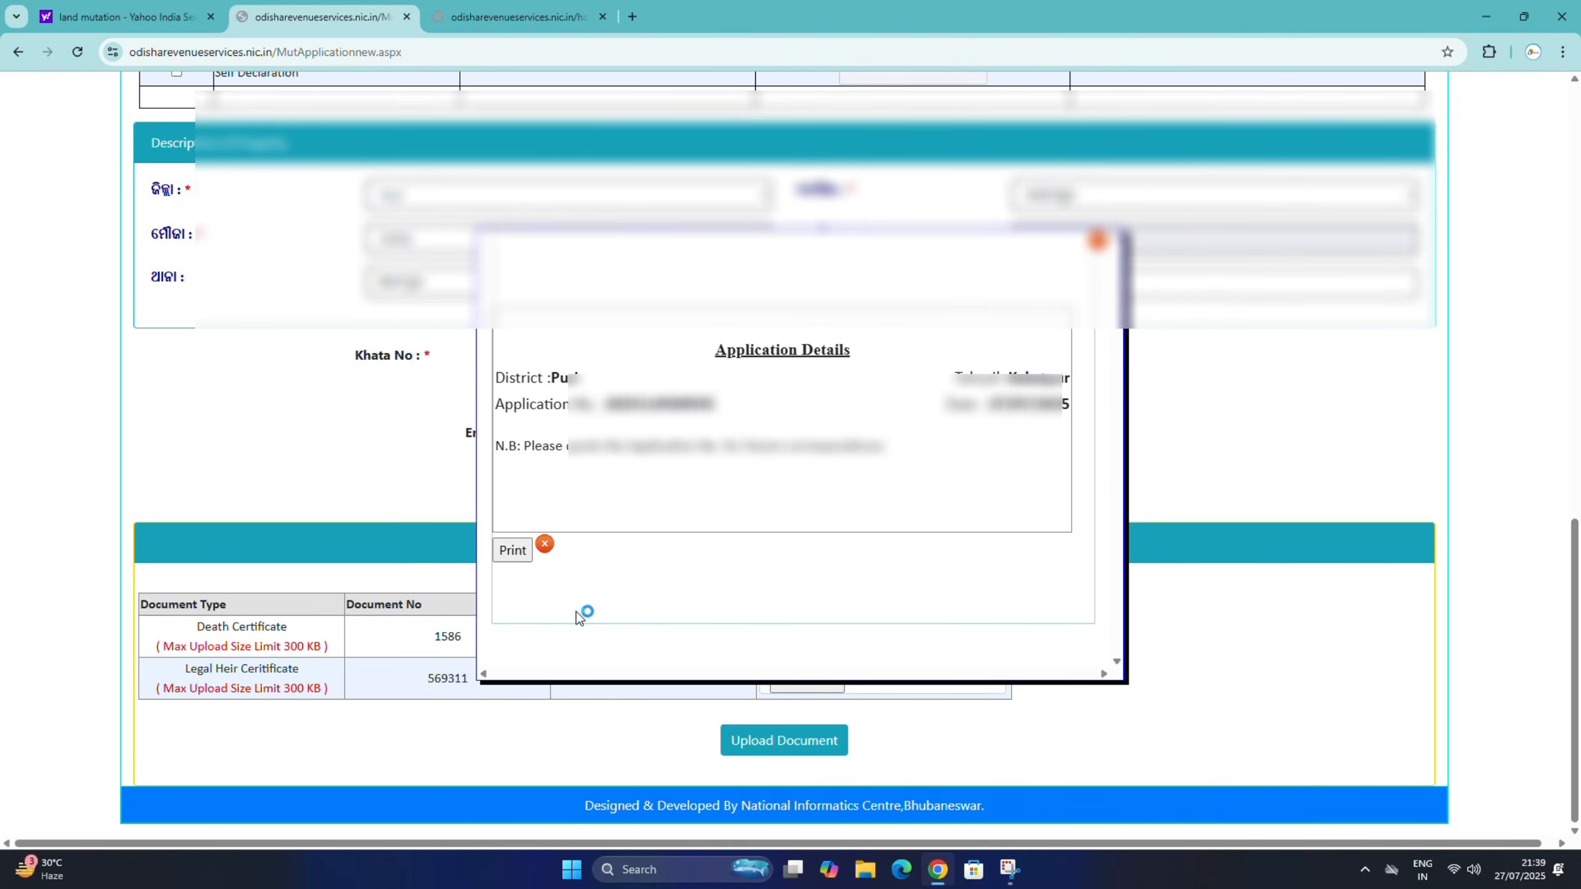
{"action": "left_click", "coordinate": [544, 544]}
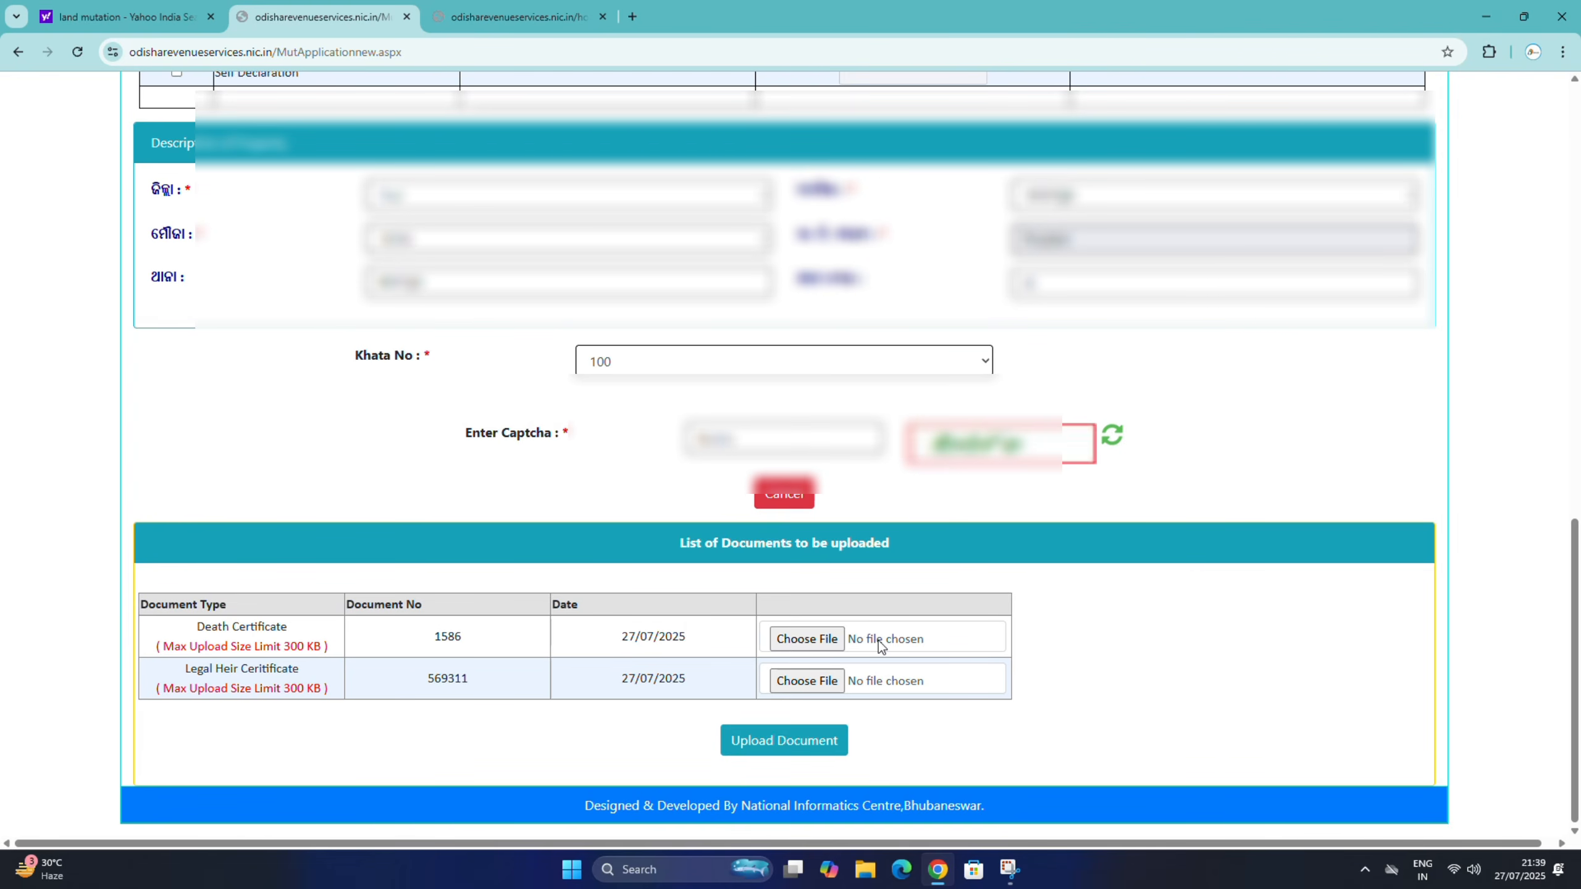
Step: Try to attach the file CamScanner 26-07-2025 19.37 as the Death Certificate
{"action": "left_click", "coordinate": [806, 640]}
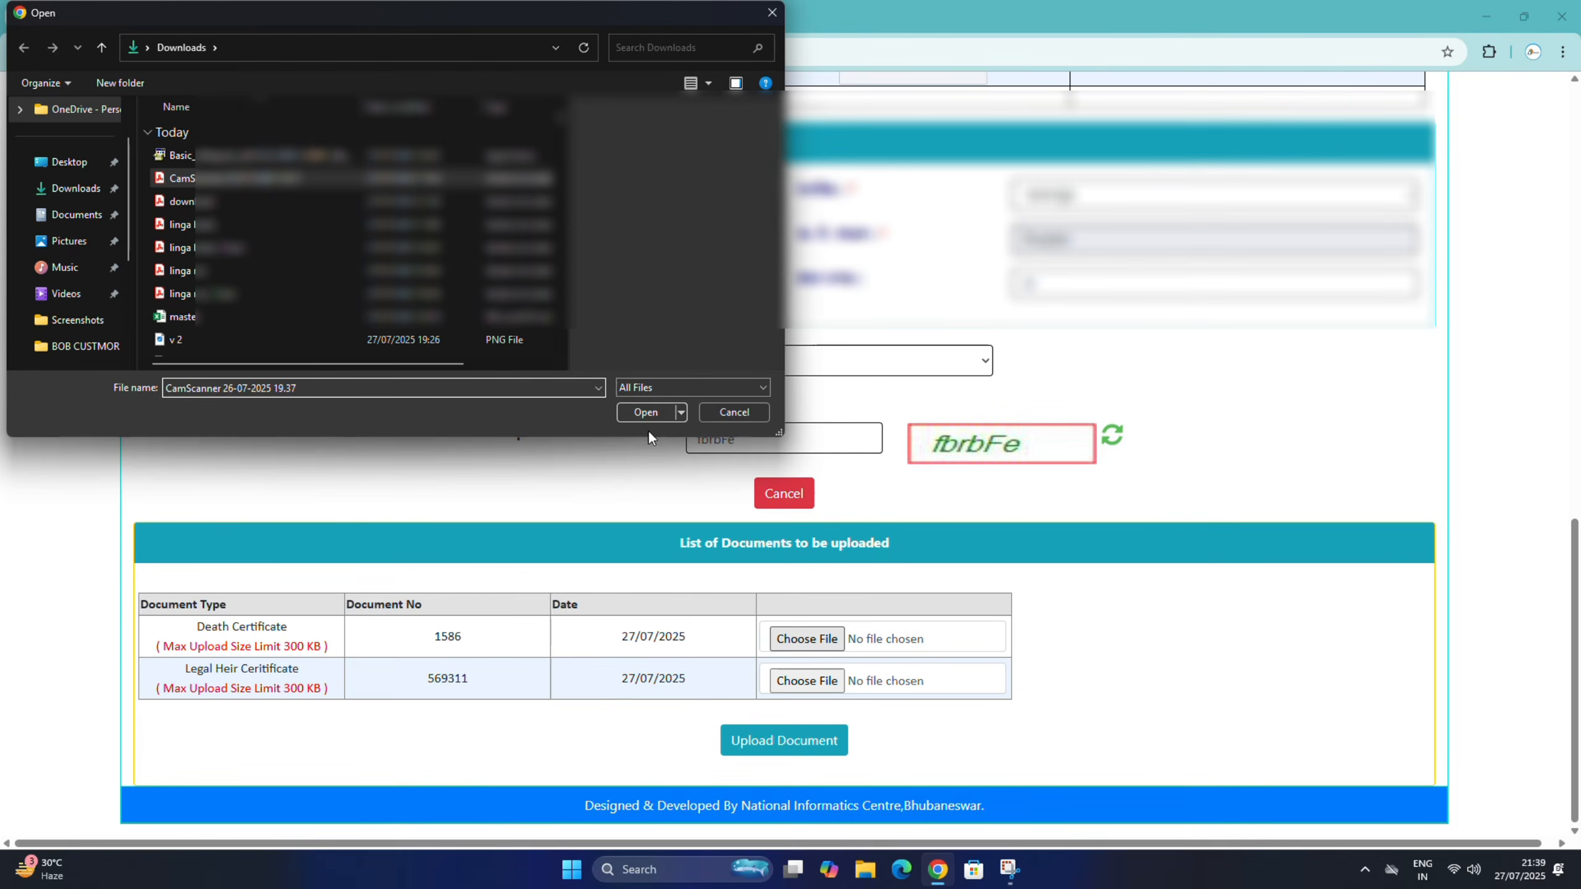
{"action": "left_click", "coordinate": [646, 412]}
{"action": "left_click", "coordinate": [934, 159]}
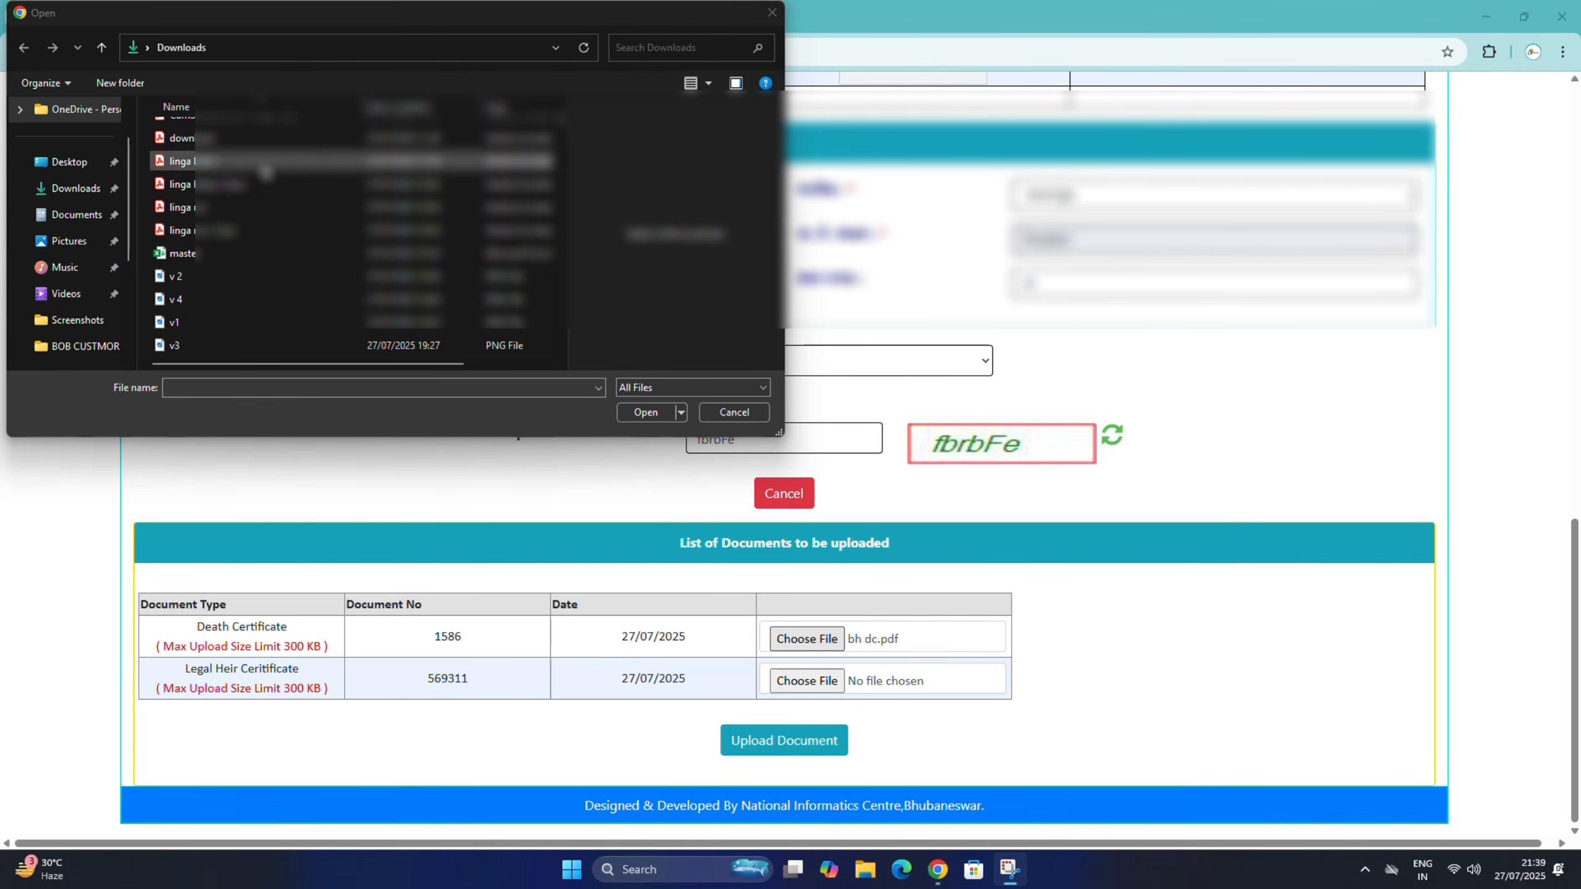
Step: Try to attach the DOC-3-4 PDF from the Downloads folder as the Legal Heir Certificate
{"action": "scroll", "coordinate": [266, 173], "scroll_direction": "down", "scroll_amount": 2}
{"action": "left_click", "coordinate": [238, 328]}
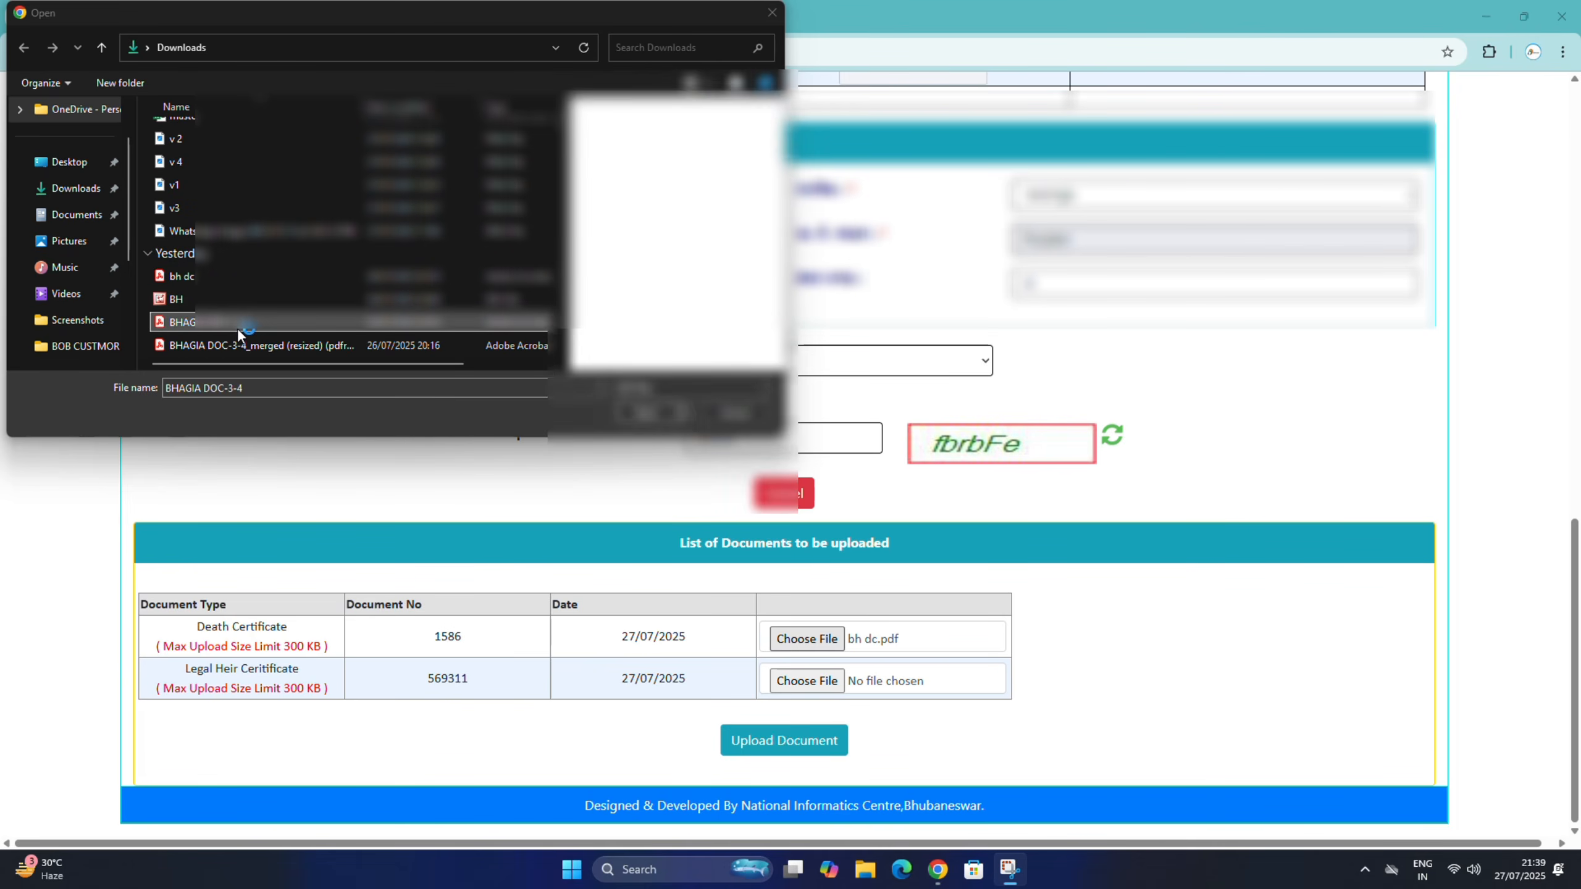
{"action": "left_click", "coordinate": [634, 412]}
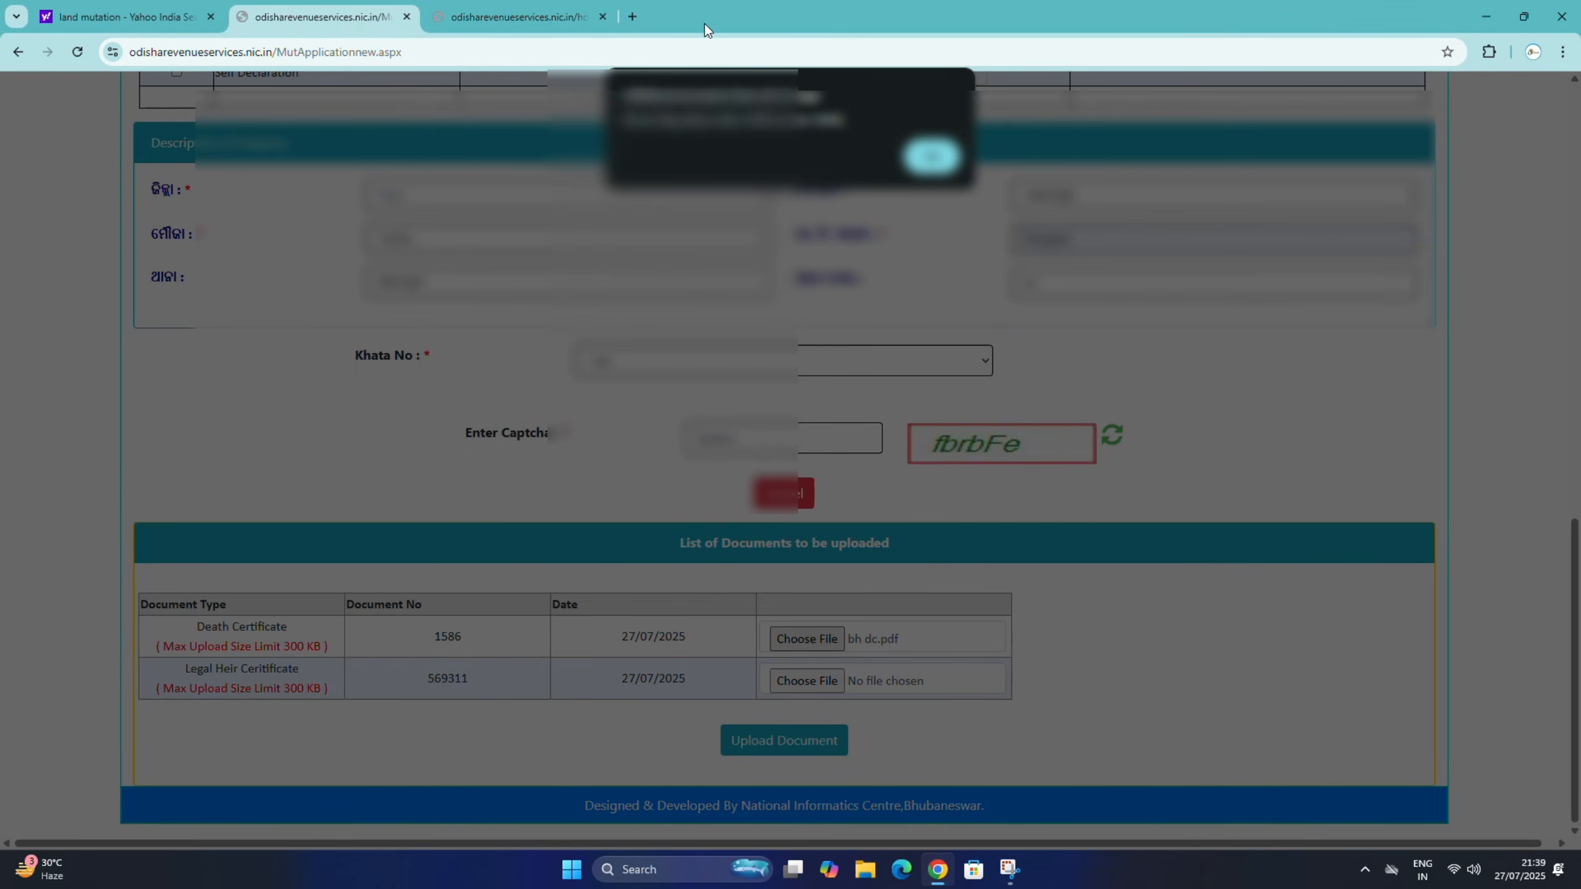
{"action": "key", "text": "Return"}
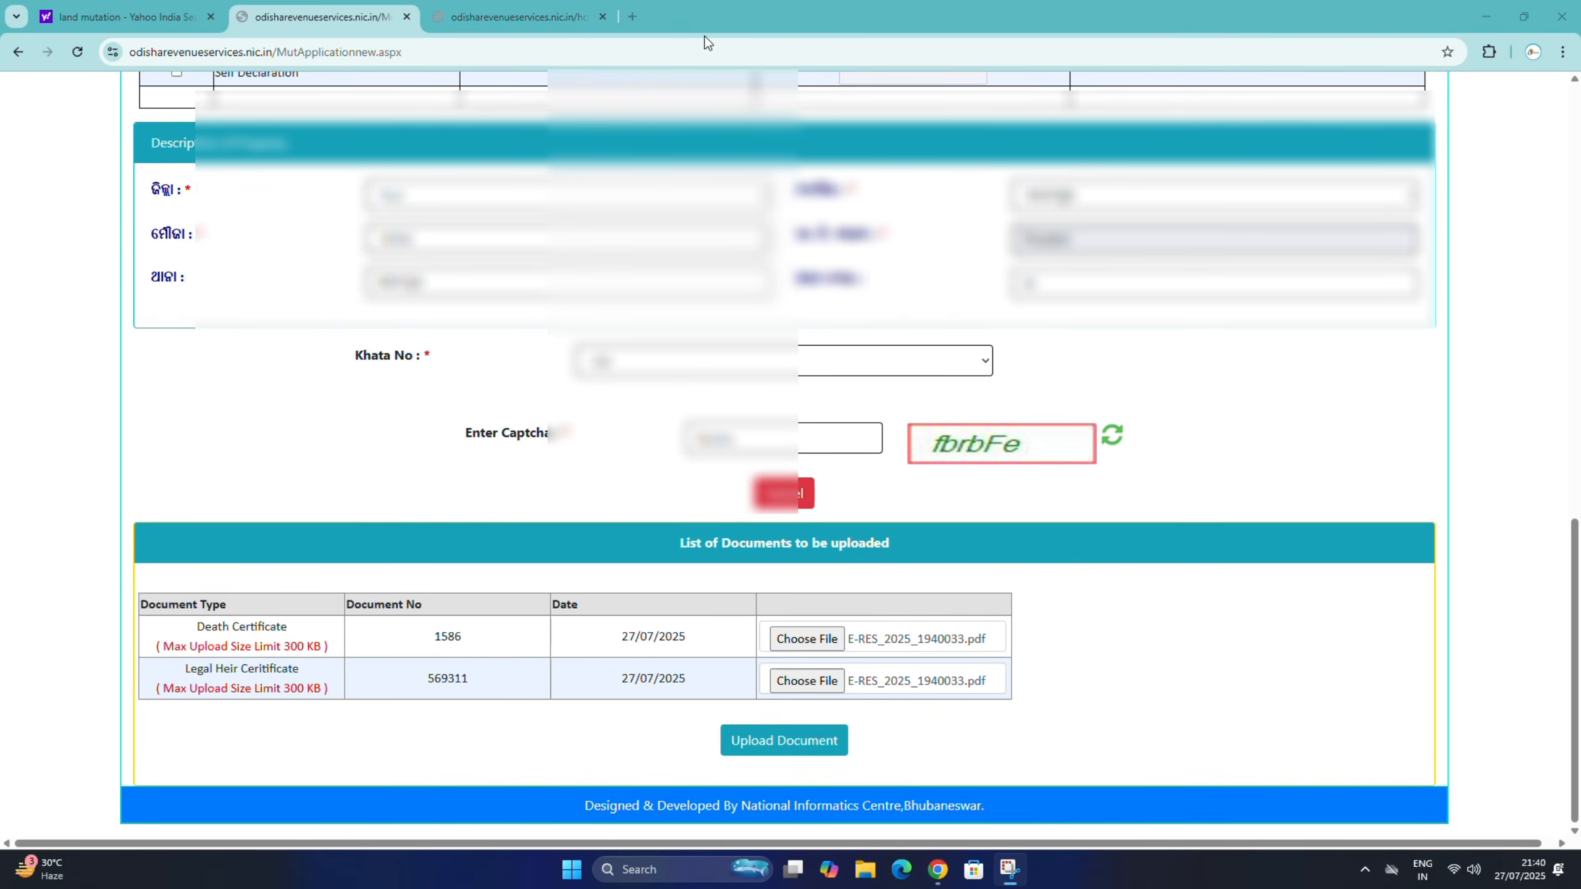
Step: Upload the files chosen for the Death Certificate and Legal Heir Certificate, and bring up the Payment Details section
{"action": "left_click", "coordinate": [788, 745]}
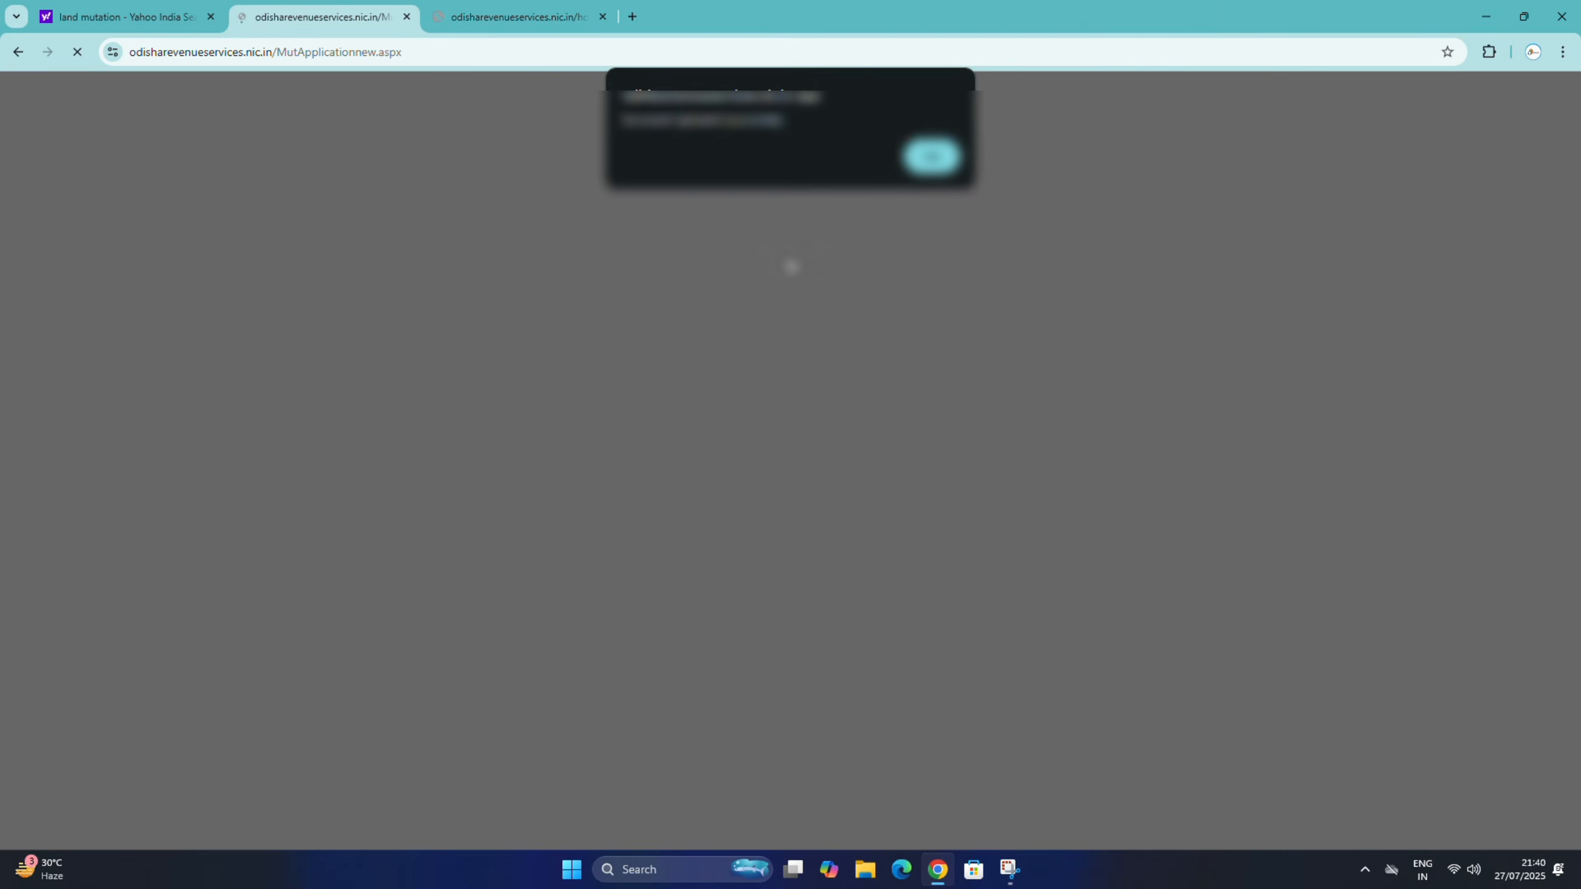
{"action": "left_click", "coordinate": [932, 156]}
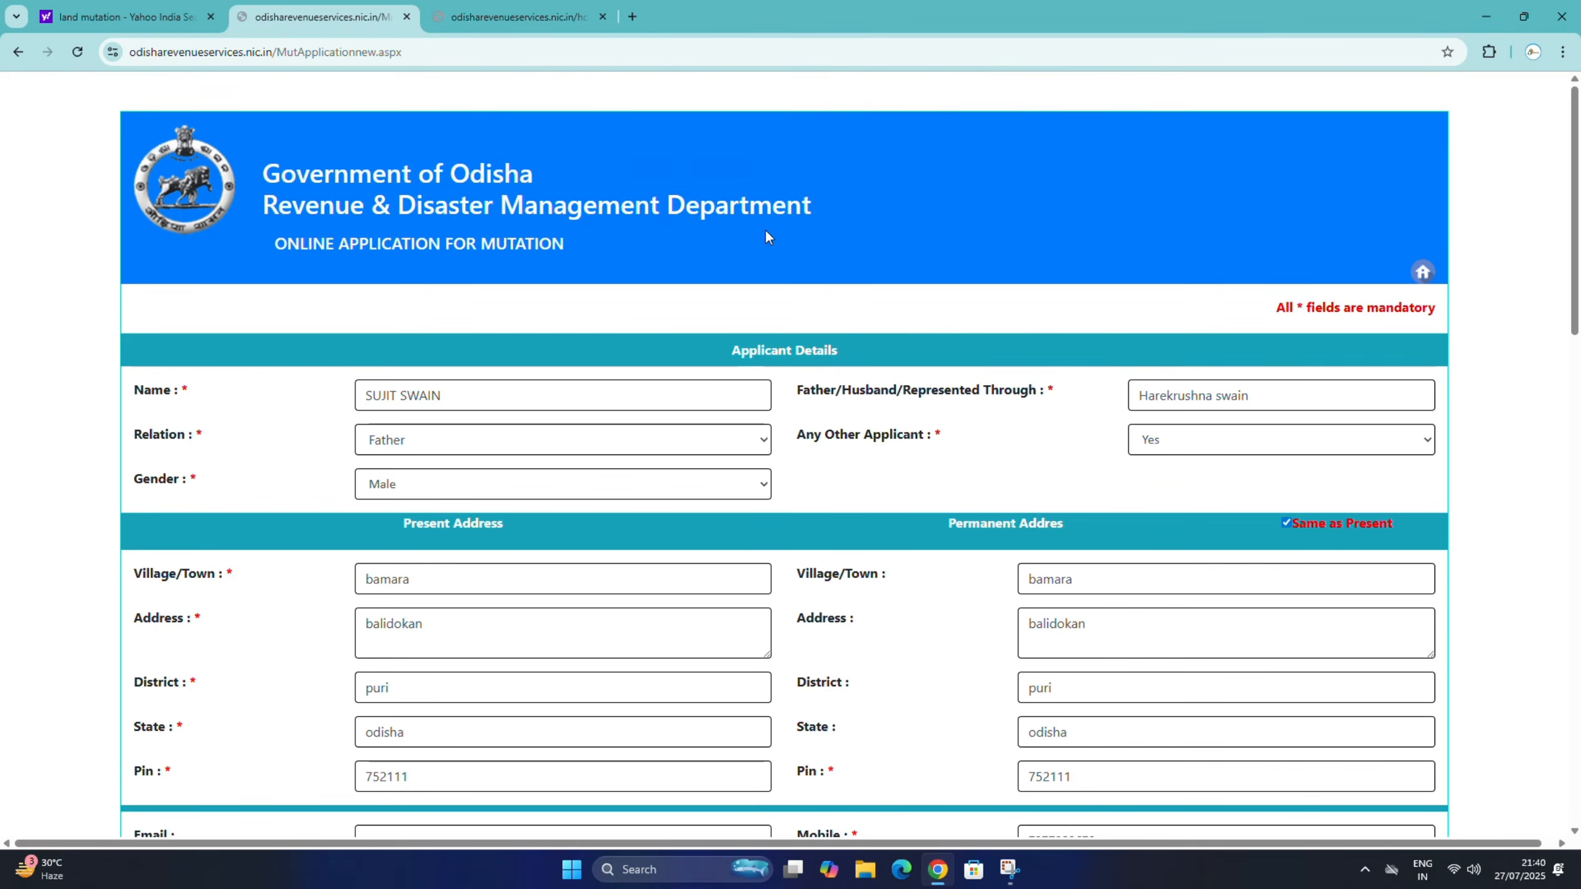
{"action": "scroll", "coordinate": [783, 485], "scroll_direction": "down", "scroll_amount": 15}
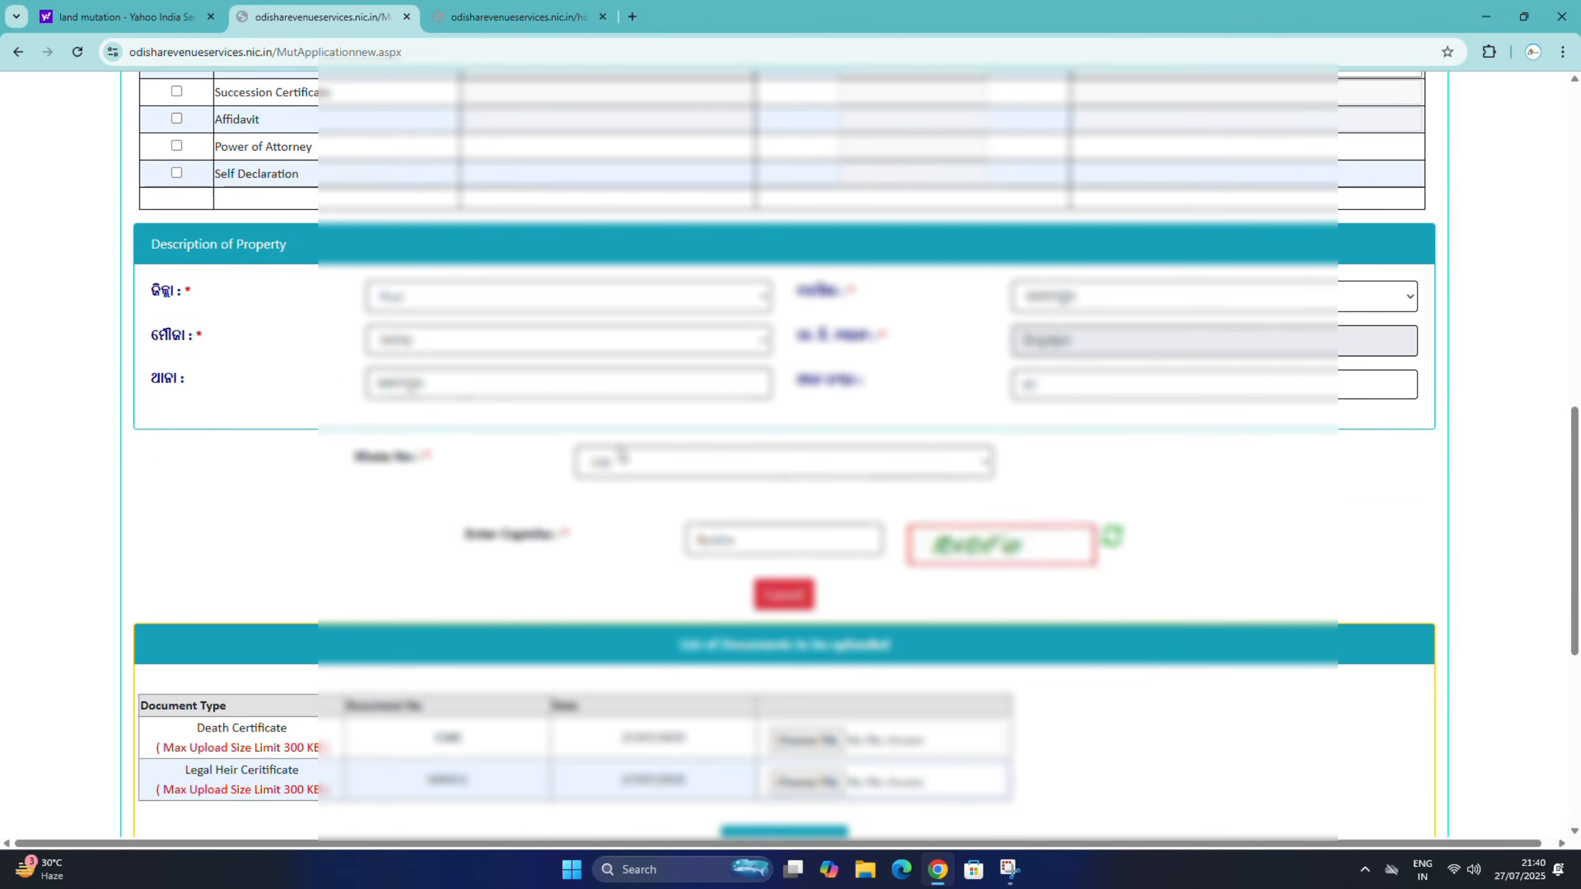
{"action": "scroll", "coordinate": [536, 561], "scroll_direction": "down", "scroll_amount": 5}
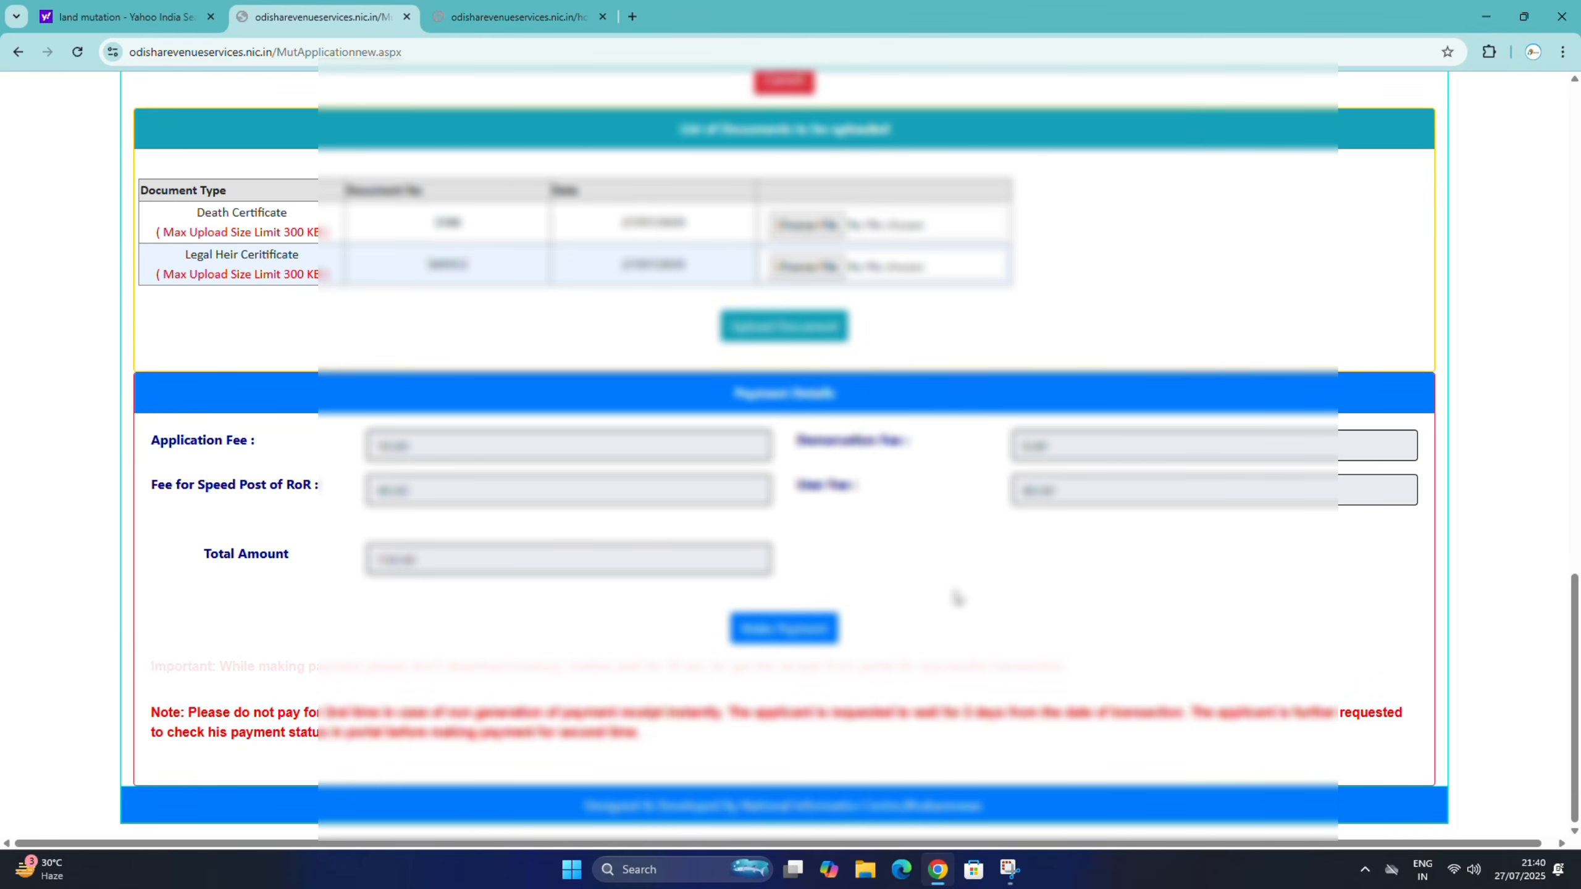
Step: Review the completed mutation application, from the applicant details and addresses through the submitted documents list to the property description
{"action": "scroll", "coordinate": [957, 598], "scroll_direction": "up", "scroll_amount": 6}
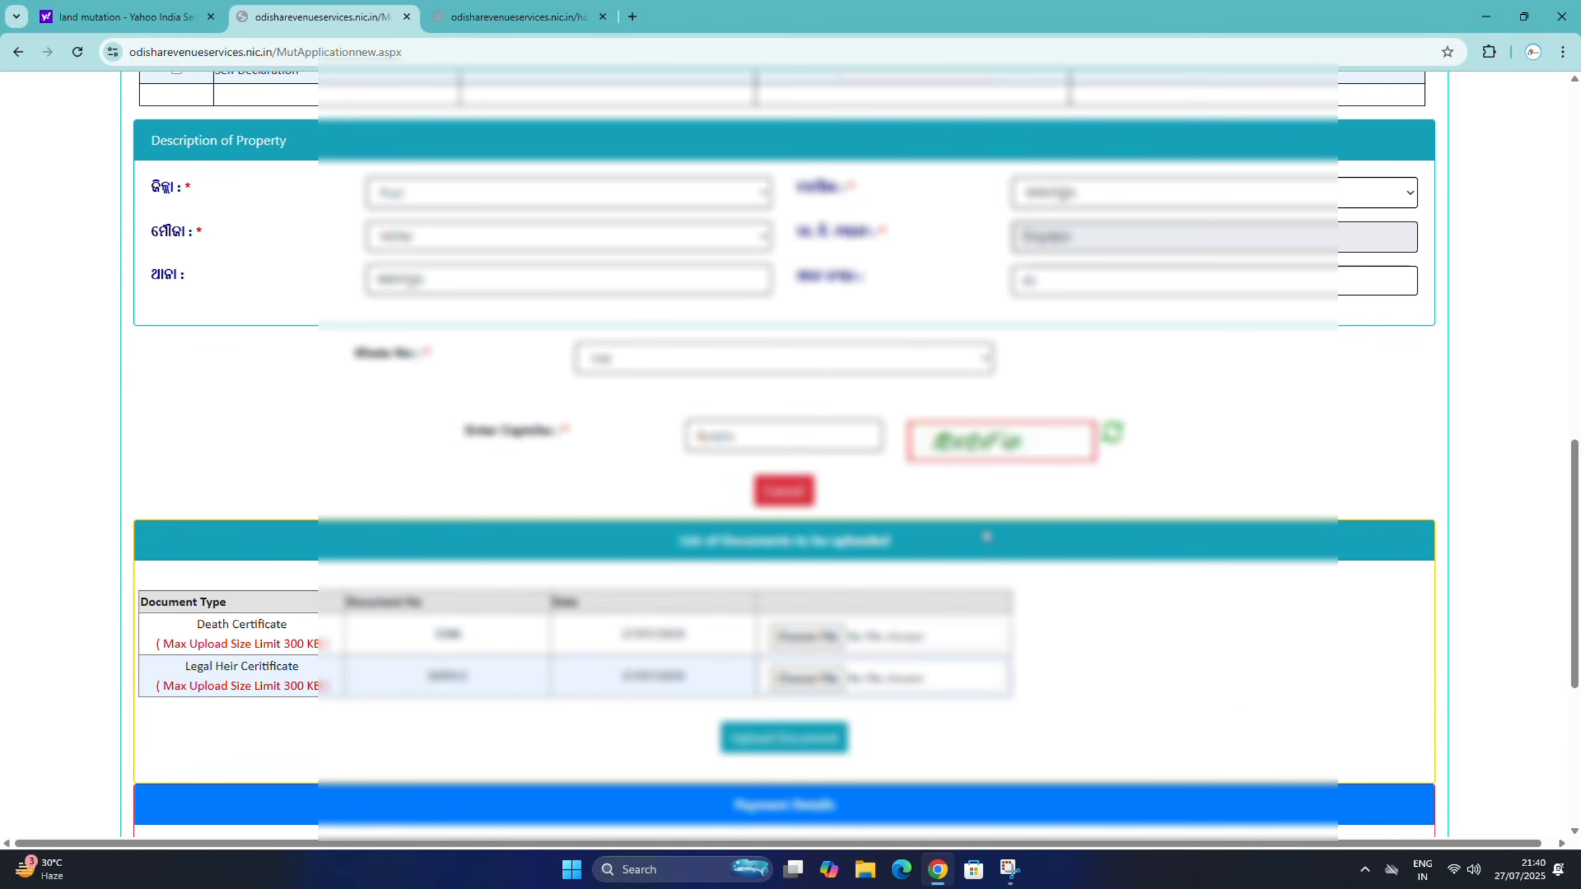
{"action": "scroll", "coordinate": [987, 537], "scroll_direction": "up", "scroll_amount": 7}
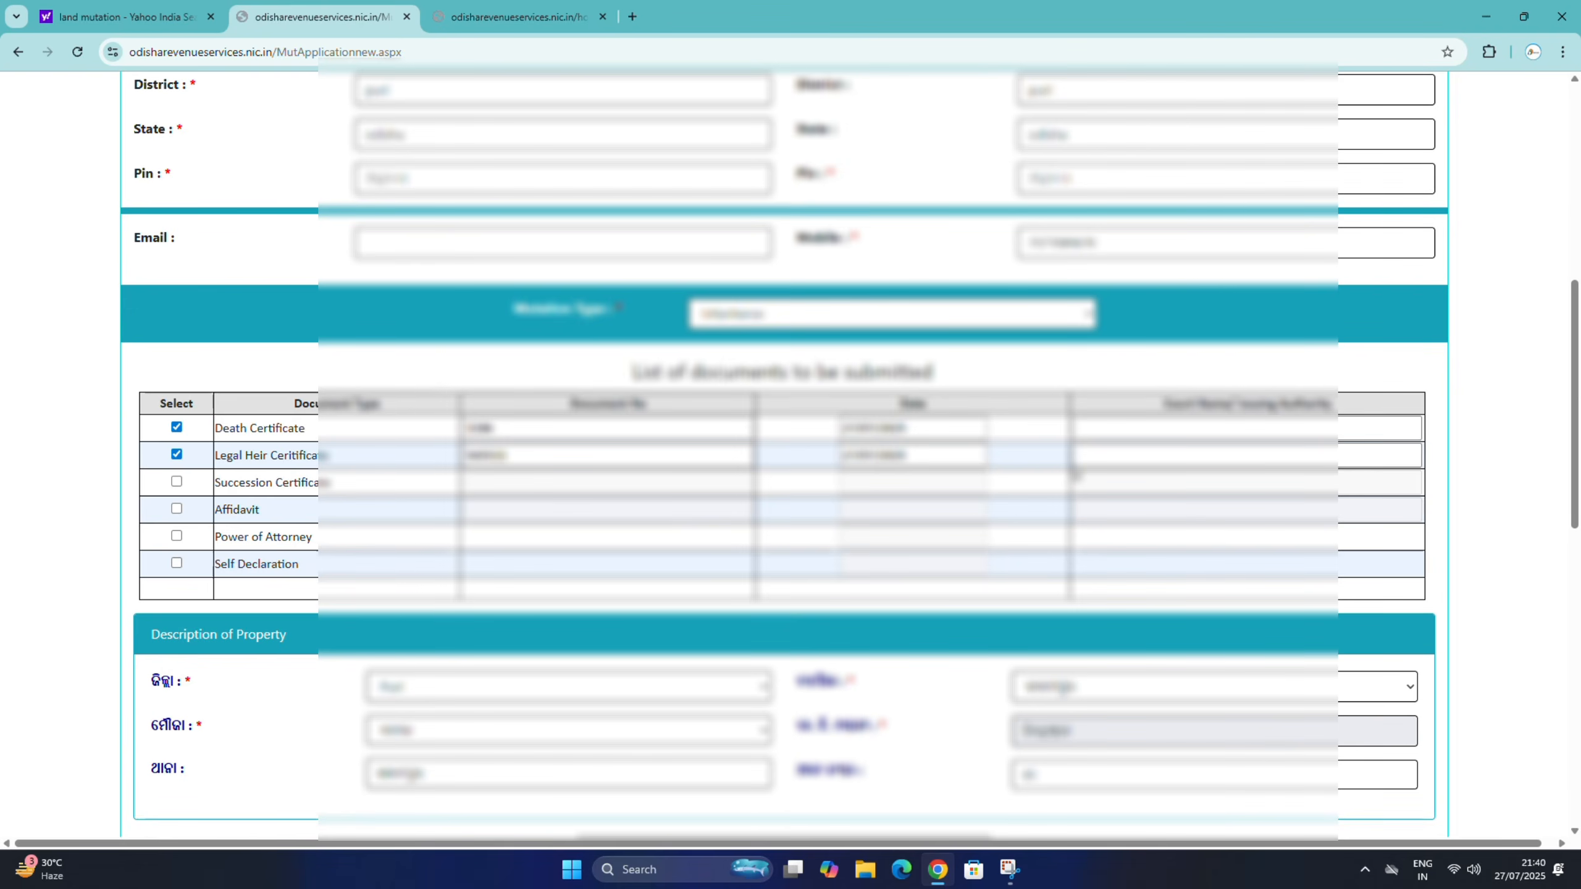
{"action": "scroll", "coordinate": [1075, 473], "scroll_direction": "up", "scroll_amount": 8}
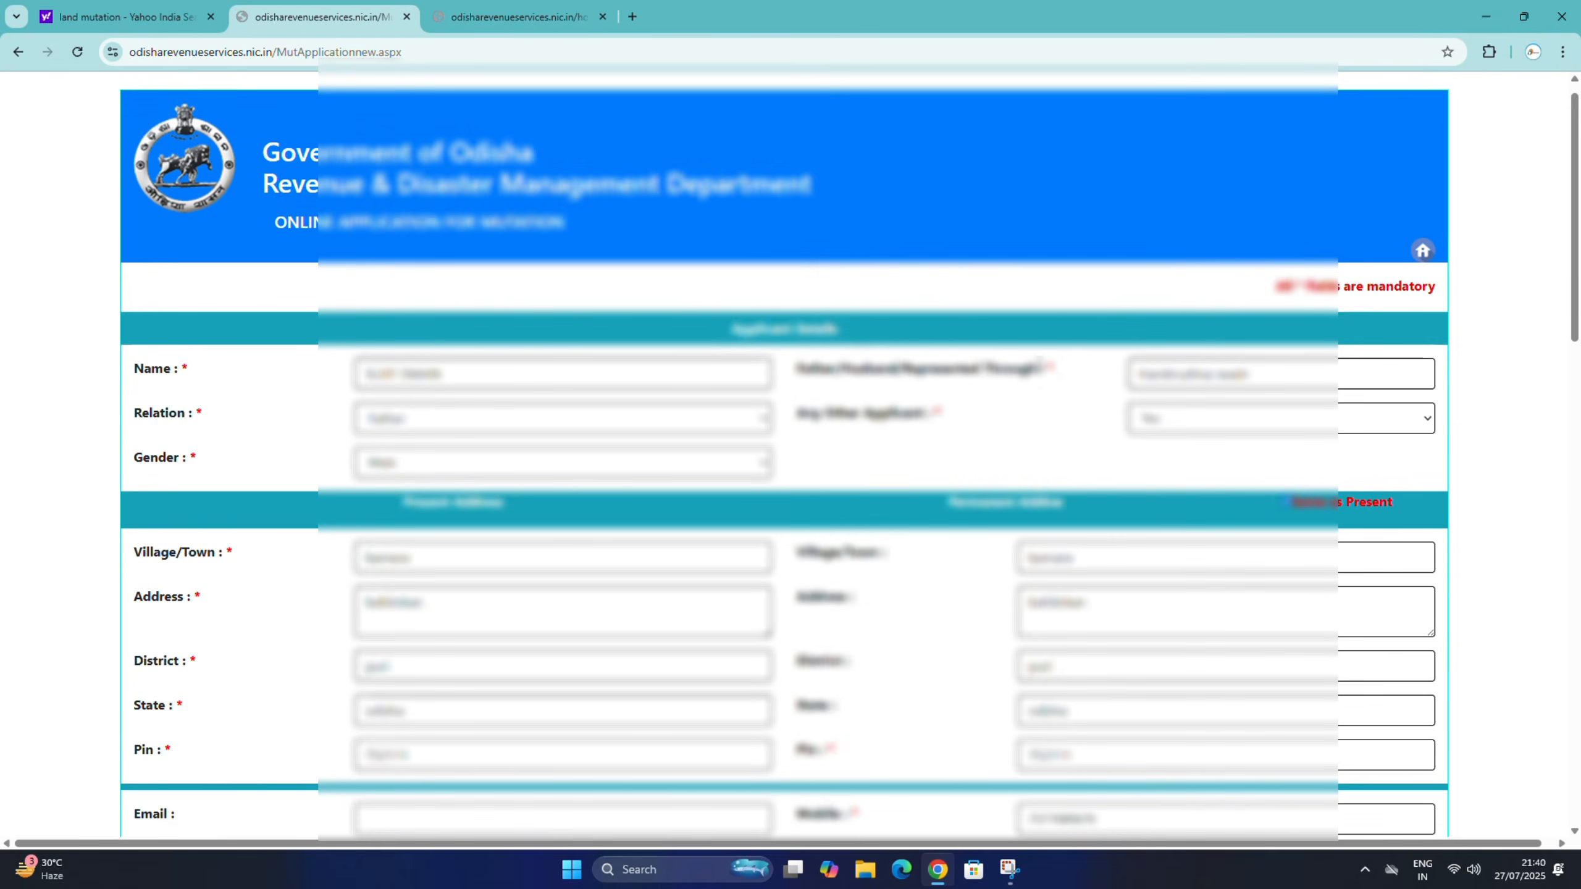
{"action": "scroll", "coordinate": [1038, 363], "scroll_direction": "down", "scroll_amount": 6}
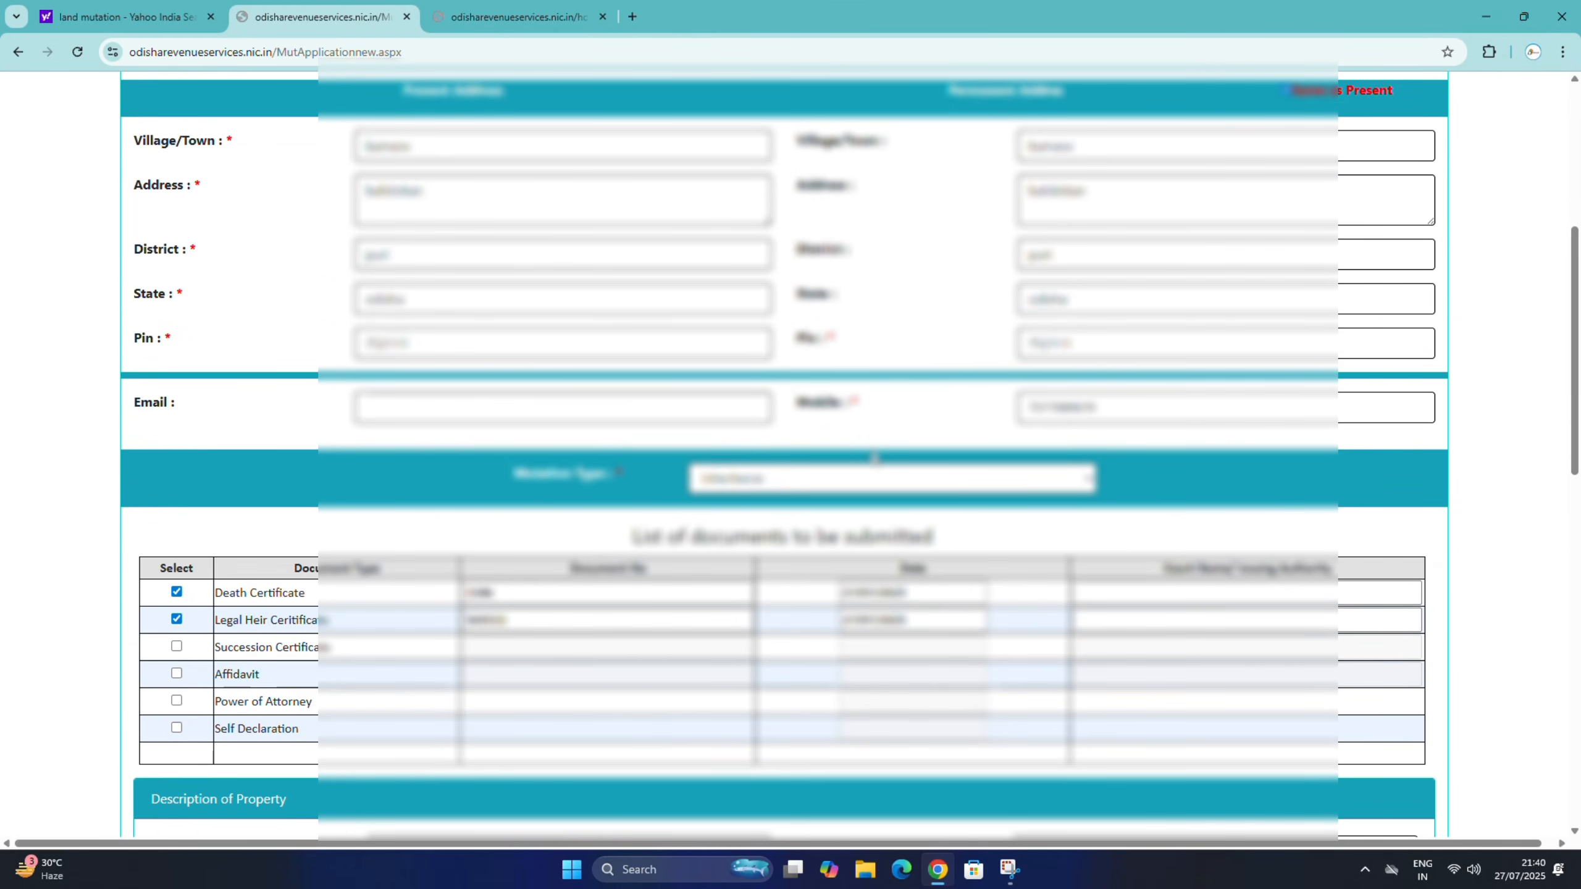
{"action": "scroll", "coordinate": [510, 540], "scroll_direction": "down", "scroll_amount": 7}
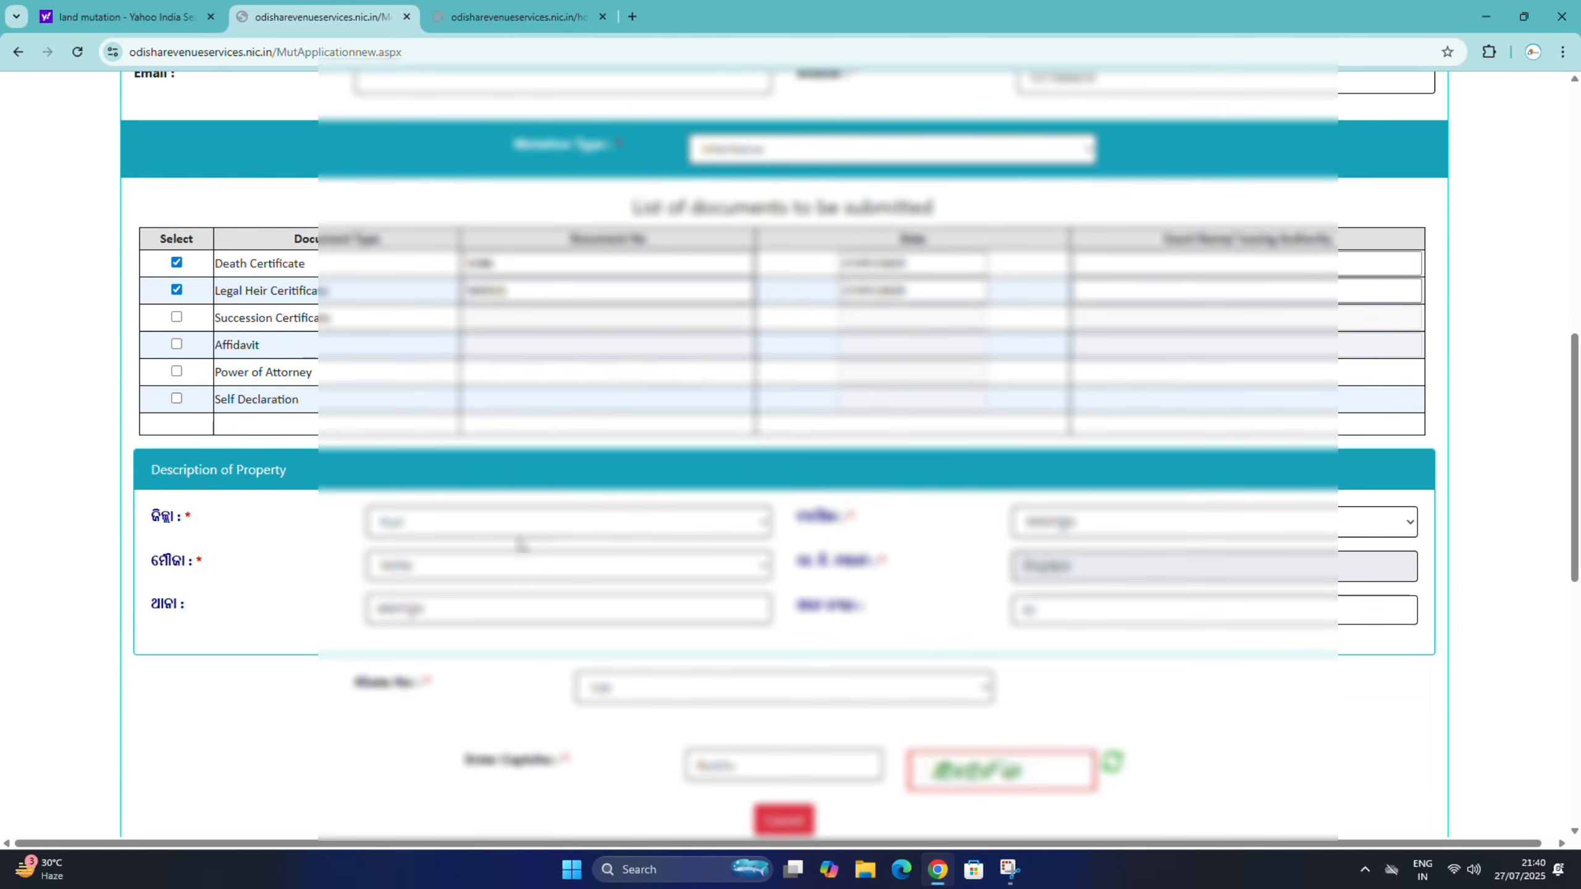
{"action": "scroll", "coordinate": [401, 597], "scroll_direction": "down", "scroll_amount": 1}
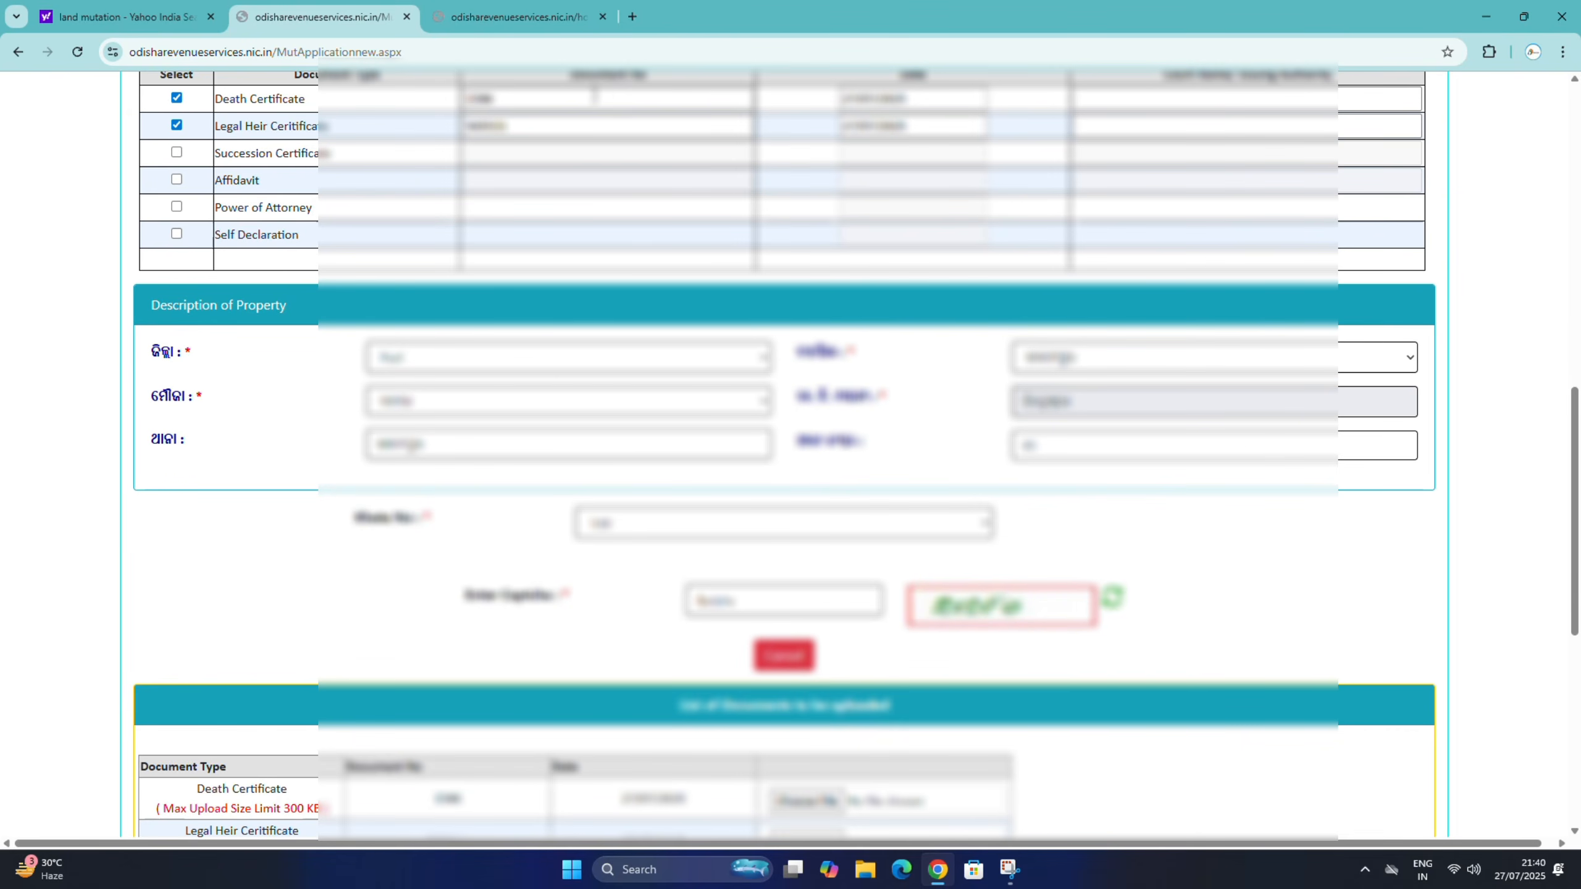